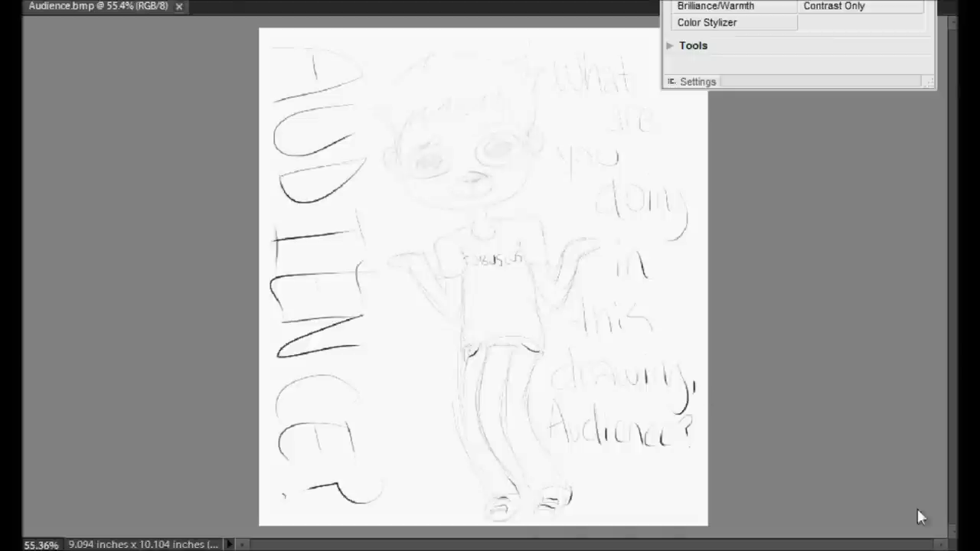
Zoom to the face, set the colour to dark brown, and stroke the hair outline and inner spike.
click(462, 83)
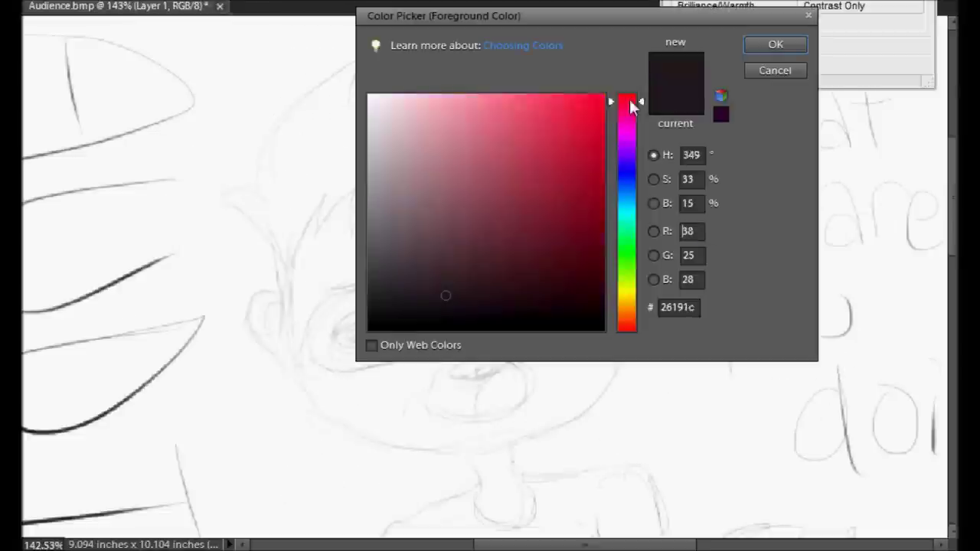
drag(634, 102, 635, 314)
click(435, 263)
click(770, 43)
mouse_move(223, 194)
mouse_down()
mouse_move(275, 280)
mouse_move(323, 175)
mouse_move(393, 167)
mouse_move(437, 216)
mouse_move(595, 158)
mouse_move(624, 352)
mouse_move(258, 193)
mouse_move(368, 45)
mouse_move(516, 72)
mouse_move(590, 103)
mouse_move(624, 268)
mouse_up()
drag(336, 102, 333, 137)
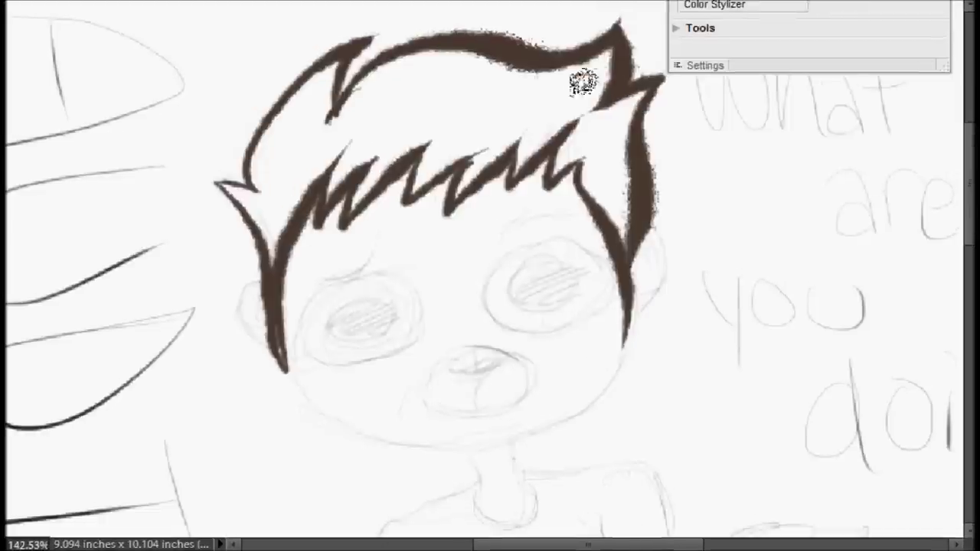
drag(387, 81, 331, 126)
With a larger brush preset, fill the upper hair, bangs and remaining white streaks solid brown.
right_click(107, 88)
double_click(115, 82)
mouse_move(505, 107)
mouse_down()
mouse_move(470, 83)
mouse_move(348, 76)
mouse_up()
mouse_move(226, 187)
mouse_down()
mouse_move(275, 183)
mouse_move(337, 77)
mouse_move(605, 77)
mouse_move(541, 140)
mouse_move(624, 237)
mouse_move(620, 130)
mouse_move(659, 84)
mouse_move(575, 115)
mouse_move(276, 145)
mouse_move(302, 199)
mouse_move(337, 122)
mouse_move(303, 57)
mouse_up()
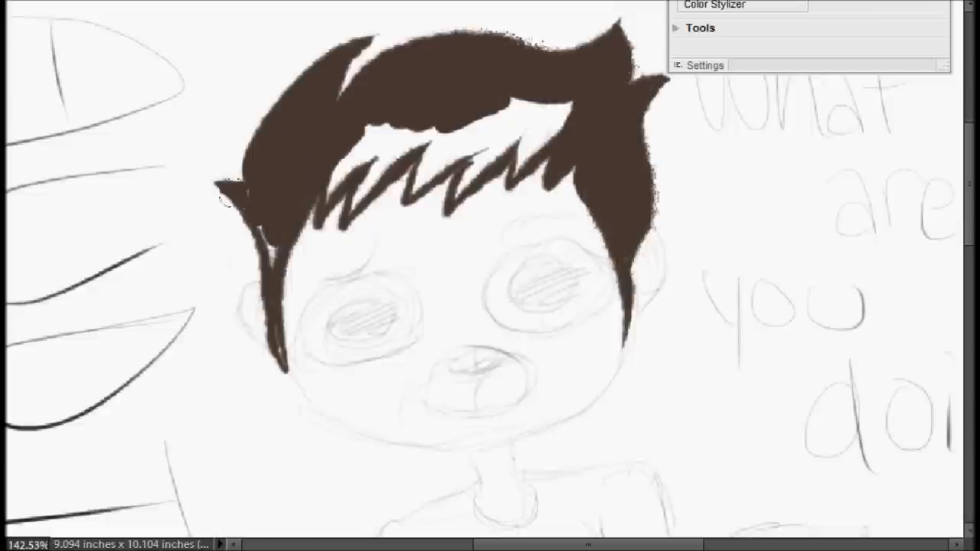
mouse_move(348, 146)
mouse_down()
mouse_move(514, 87)
mouse_move(511, 142)
mouse_move(468, 157)
mouse_up()
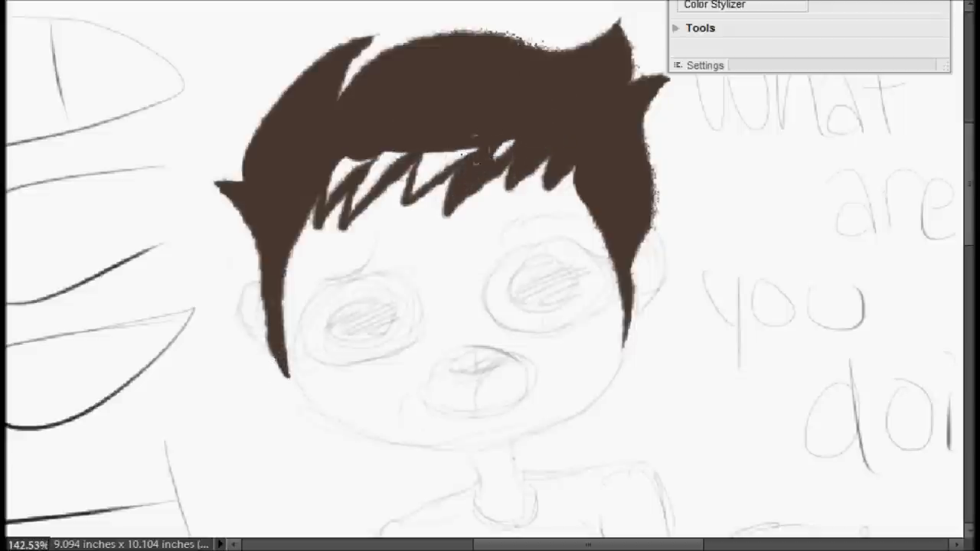
drag(395, 190, 397, 192)
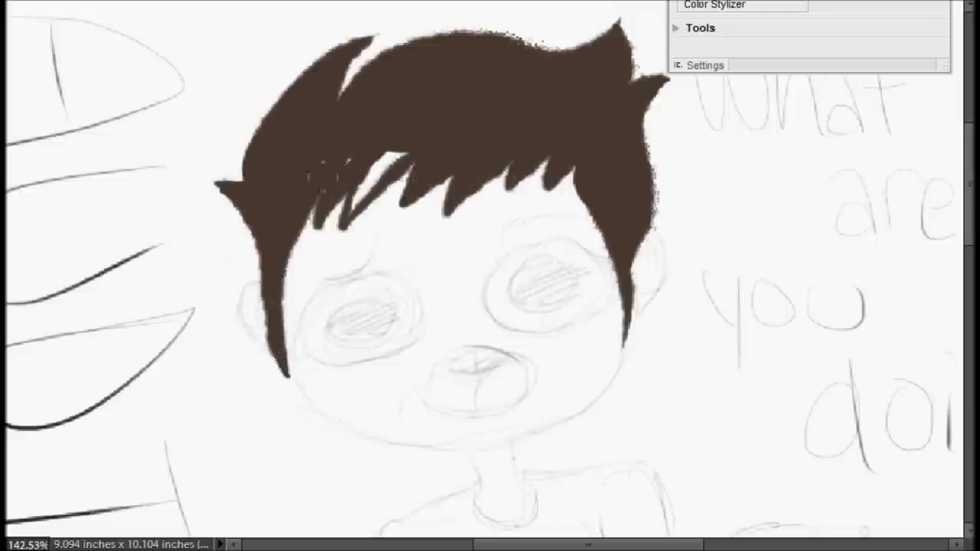
drag(383, 157, 360, 210)
click(128, 3)
click(46, 75)
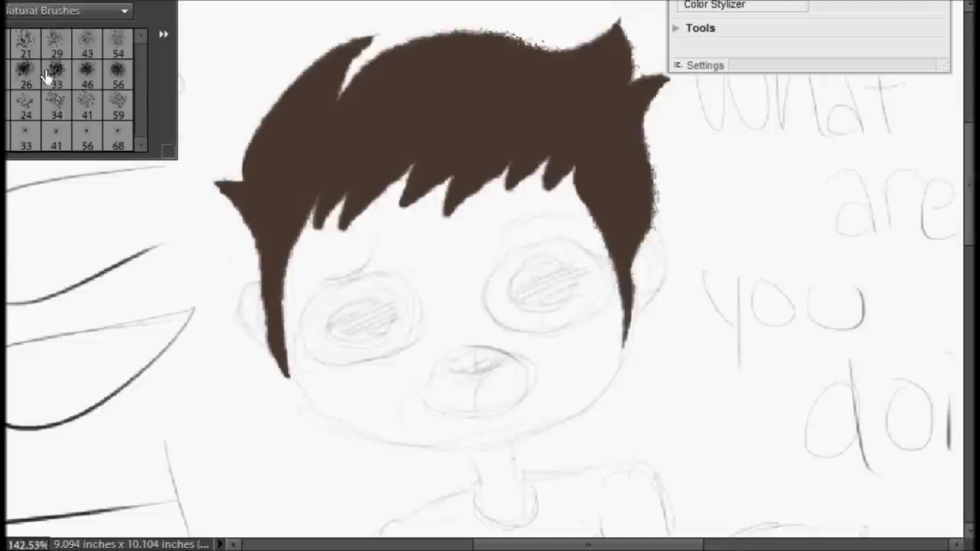
Undo the stray stroke and set the painting colour to green for the shirt.
drag(394, 302, 437, 252)
key(ctrl+z)
scroll(971, 321, down, 5)
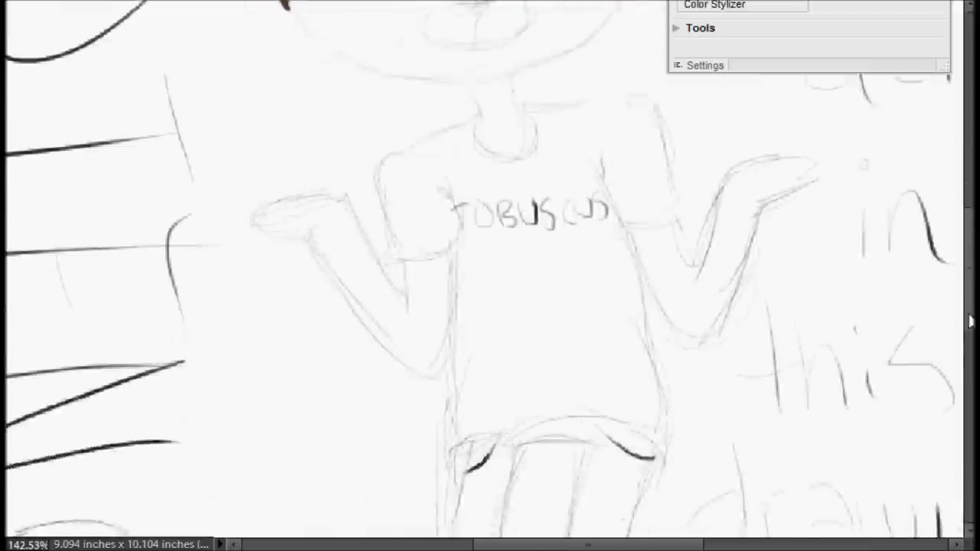
scroll(970, 322, up, 1)
click(630, 245)
click(416, 230)
click(783, 24)
Outline the shirt's neck, shoulders, sleeves, torso sides and hem in green.
mouse_move(474, 141)
mouse_down()
mouse_move(517, 181)
mouse_move(516, 127)
mouse_move(663, 207)
mouse_move(629, 249)
mouse_up()
mouse_move(476, 142)
mouse_down()
mouse_move(460, 143)
mouse_move(387, 276)
mouse_move(459, 274)
mouse_up()
mouse_move(434, 210)
mouse_down()
mouse_move(438, 401)
mouse_move(452, 476)
mouse_up()
drag(586, 186, 652, 479)
mouse_move(458, 473)
mouse_down()
mouse_move(608, 444)
mouse_move(663, 481)
mouse_up()
drag(651, 437, 663, 484)
Fill the shirt body, both sleeves and the left shoulder with green.
mouse_move(511, 195)
mouse_down()
mouse_move(602, 401)
mouse_move(630, 411)
mouse_move(590, 193)
mouse_up()
mouse_move(530, 137)
mouse_down()
mouse_move(609, 140)
mouse_move(635, 186)
mouse_move(620, 218)
mouse_up()
mouse_move(444, 146)
mouse_down()
mouse_move(405, 268)
mouse_move(458, 157)
mouse_move(481, 186)
mouse_move(452, 460)
mouse_move(521, 390)
mouse_move(532, 140)
mouse_move(470, 149)
mouse_move(505, 173)
mouse_up()
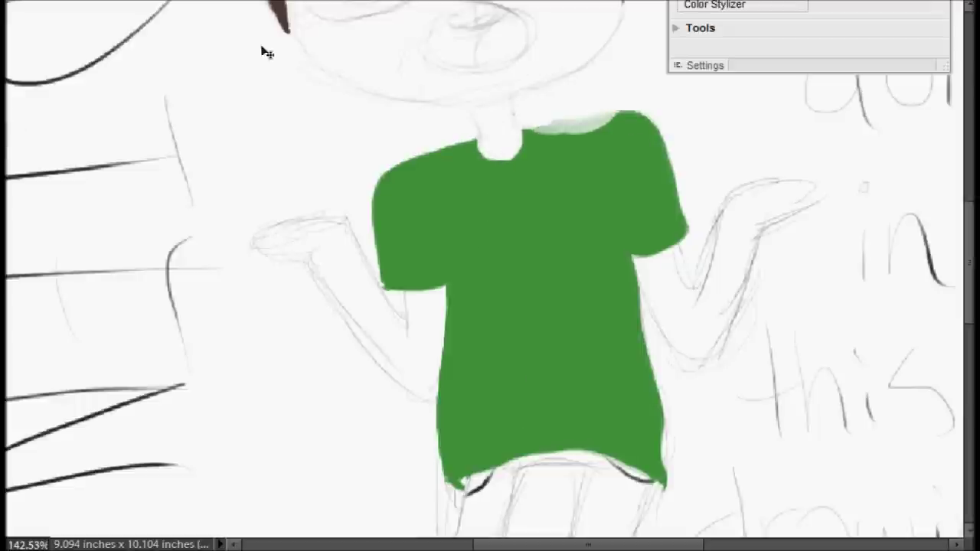
scroll(970, 307, down, 5)
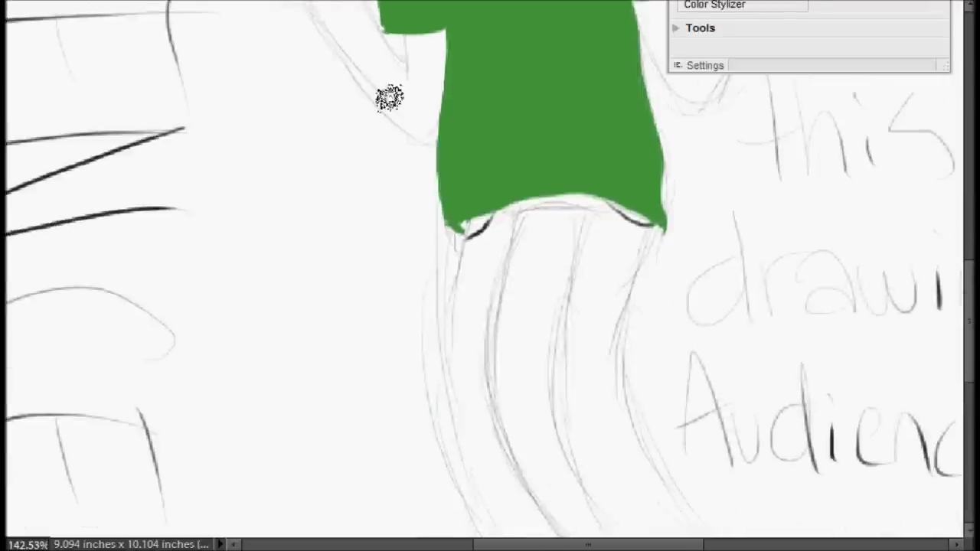
Set the colour to dark navy, brush the trouser legs, and undo the overly thick strokes.
click(635, 149)
click(459, 260)
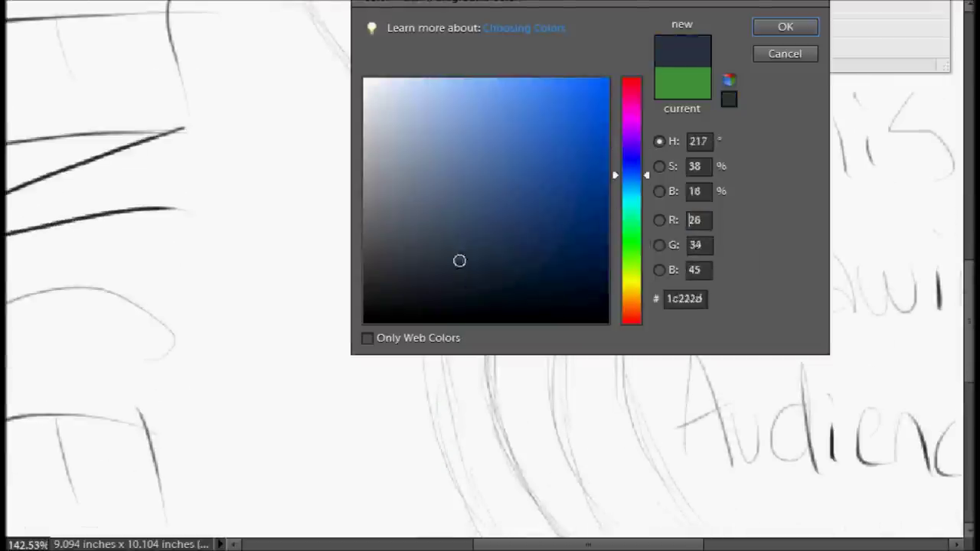
click(783, 26)
drag(524, 203, 555, 509)
mouse_move(568, 196)
mouse_down()
mouse_move(593, 459)
mouse_move(586, 498)
mouse_move(563, 196)
mouse_move(536, 505)
mouse_up()
mouse_move(651, 227)
mouse_down()
mouse_move(643, 447)
mouse_move(673, 494)
mouse_up()
key(ctrl+alt+z)
key(ctrl+alt+z)
key(ctrl+alt+z)
key(ctrl+alt+z)
key(ctrl+alt+z)
key(ctrl+alt+z)
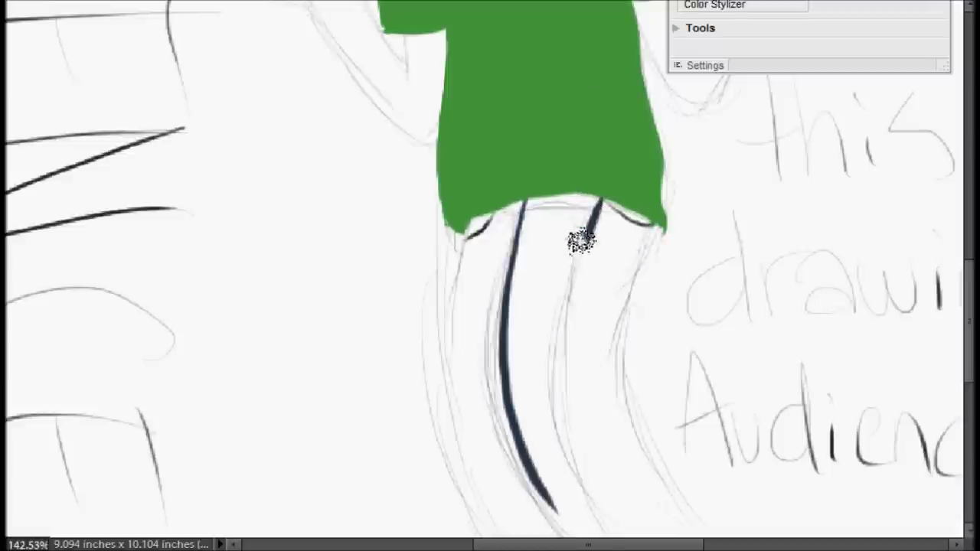
Repaint thinner navy strokes down both trouser legs and fill in the left leg.
drag(601, 200, 616, 527)
mouse_move(660, 228)
mouse_down()
mouse_move(629, 305)
mouse_move(670, 497)
mouse_up()
drag(469, 215, 486, 499)
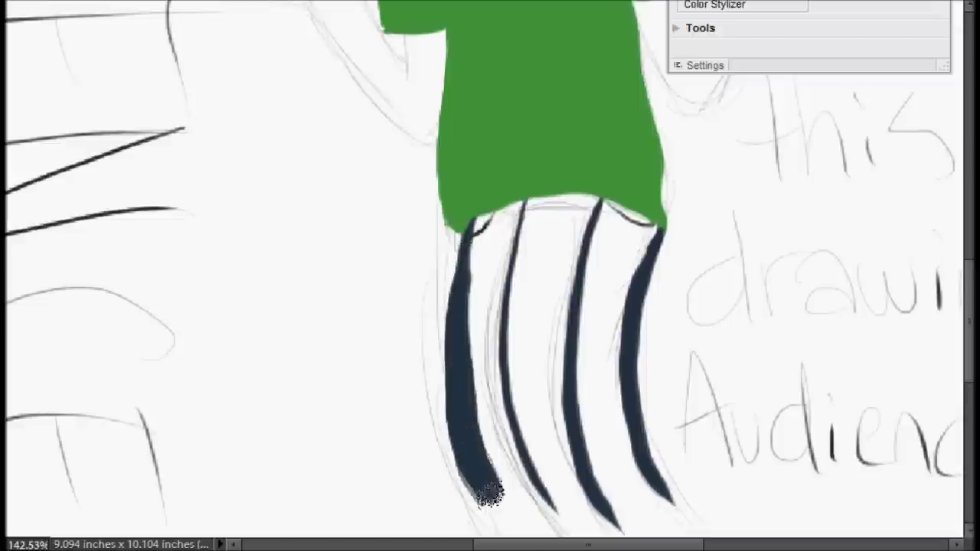
drag(475, 329, 494, 188)
mouse_move(506, 275)
mouse_down()
mouse_move(496, 228)
mouse_move(490, 411)
mouse_move(528, 498)
mouse_move(536, 486)
mouse_up()
mouse_move(616, 203)
mouse_down()
mouse_move(589, 337)
mouse_move(608, 267)
mouse_move(630, 234)
mouse_move(602, 345)
mouse_up()
Paint the left trouser leg navy all the way down to the foot.
scroll(652, 353, down, 3)
mouse_move(469, 307)
mouse_down()
mouse_move(465, 324)
mouse_move(542, 429)
mouse_move(605, 423)
mouse_move(559, 337)
mouse_move(595, 411)
mouse_move(536, 408)
mouse_move(629, 383)
mouse_move(691, 404)
mouse_move(601, 311)
mouse_move(709, 394)
mouse_move(650, 409)
mouse_up()
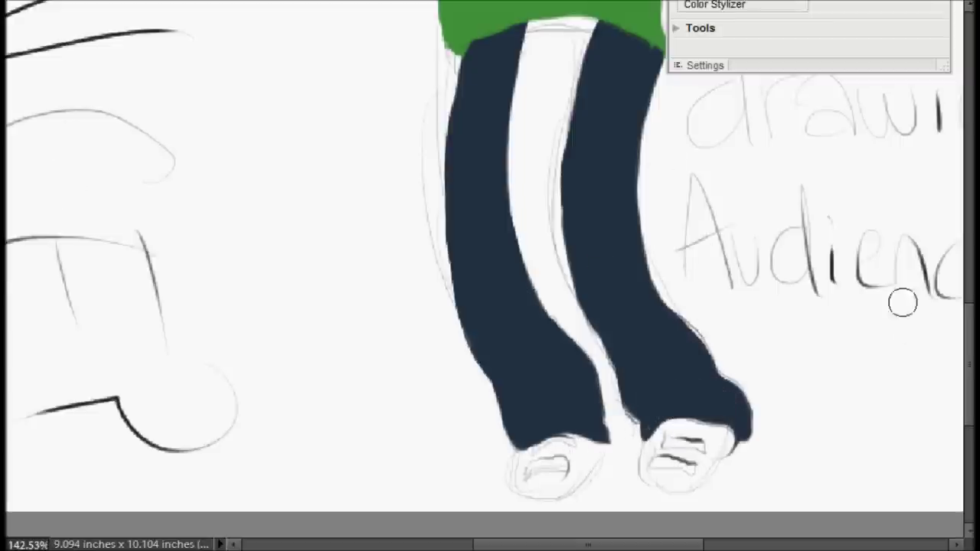
scroll(861, 256, up, 7)
scroll(861, 256, up, 2)
click(435, 103)
Confirm the skin tone and paint the face and both ears with it.
key(Return)
right_click(90, 16)
key(Escape)
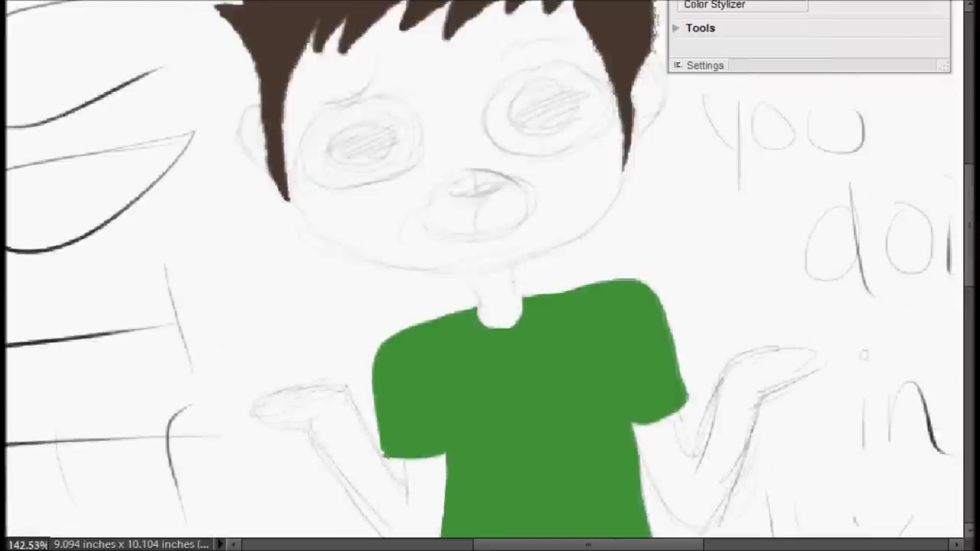
mouse_move(318, 143)
mouse_down()
mouse_move(568, 125)
mouse_move(252, 124)
mouse_move(350, 223)
mouse_move(378, 227)
mouse_move(542, 186)
mouse_move(324, 181)
mouse_move(455, 221)
mouse_up()
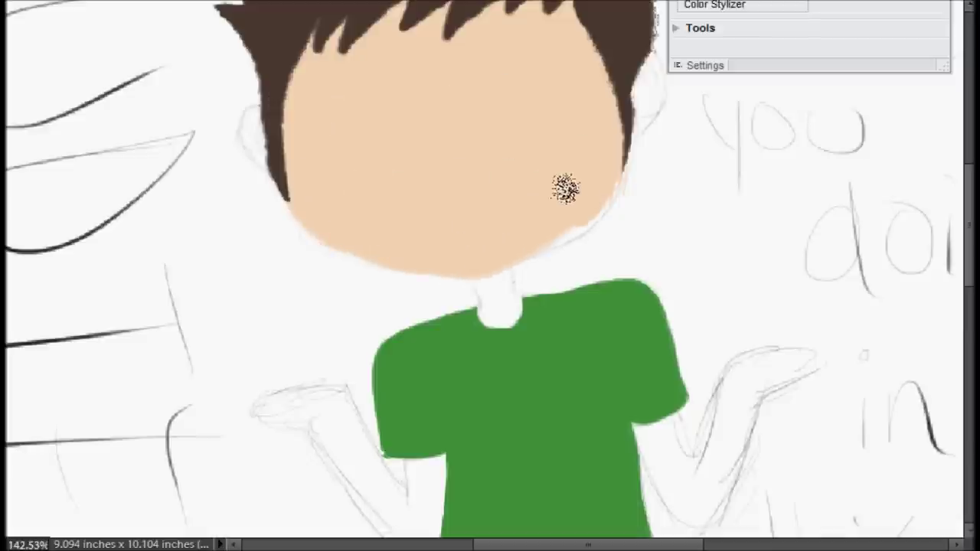
drag(248, 108, 257, 165)
mouse_move(640, 76)
mouse_down()
mouse_move(643, 138)
mouse_move(614, 82)
mouse_up()
Paint the neck, both arms, forearms and hands in skin tone.
drag(474, 286, 502, 310)
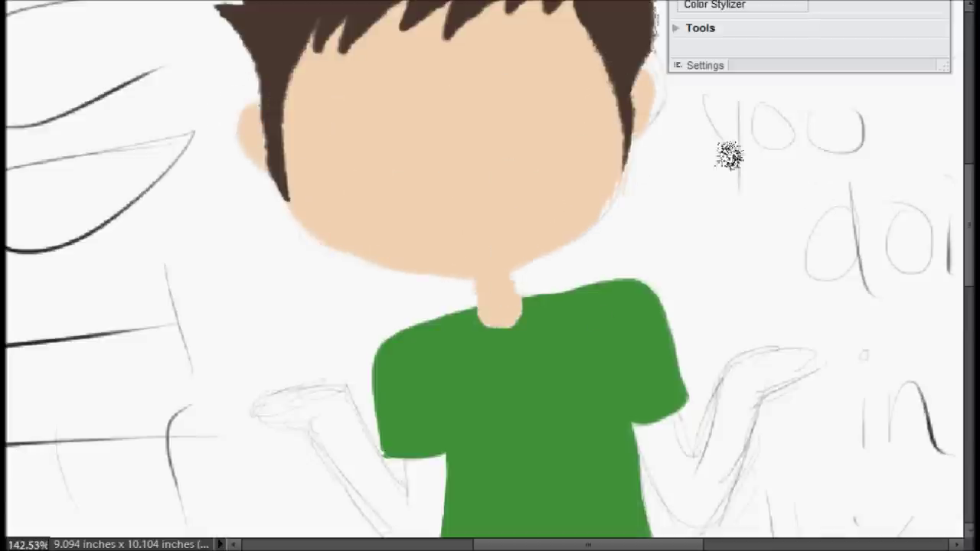
scroll(728, 153, down, 3)
drag(421, 298, 386, 180)
mouse_move(647, 197)
mouse_down()
mouse_move(652, 237)
mouse_move(673, 253)
mouse_move(663, 234)
mouse_move(716, 279)
mouse_up()
drag(368, 281, 401, 322)
mouse_move(728, 149)
mouse_down()
mouse_move(700, 212)
mouse_move(740, 109)
mouse_move(796, 137)
mouse_up()
mouse_move(375, 284)
mouse_down()
mouse_move(339, 252)
mouse_move(328, 214)
mouse_move(253, 166)
mouse_move(277, 160)
mouse_up()
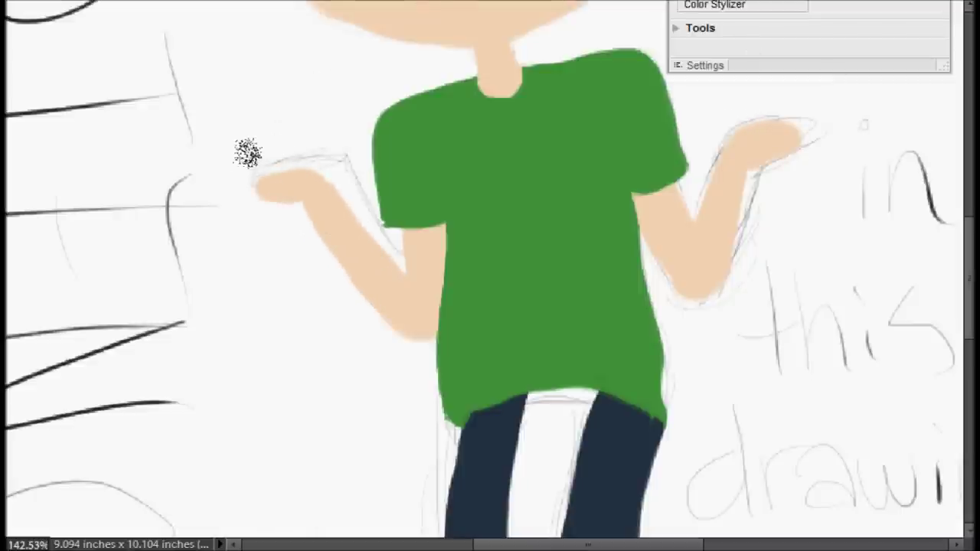
Paint both shoes bright red, then zoom out to 66.67% to view the figure.
scroll(248, 153, down, 4)
scroll(345, 319, down, 2)
click(425, 88)
click(605, 84)
key(Return)
mouse_move(529, 327)
mouse_down()
mouse_move(547, 393)
mouse_move(552, 361)
mouse_move(597, 398)
mouse_up()
mouse_move(656, 341)
mouse_down()
mouse_move(682, 339)
mouse_move(651, 357)
mouse_up()
key(ctrl+minus)
key(ctrl+minus)
scroll(442, 224, up, 3)
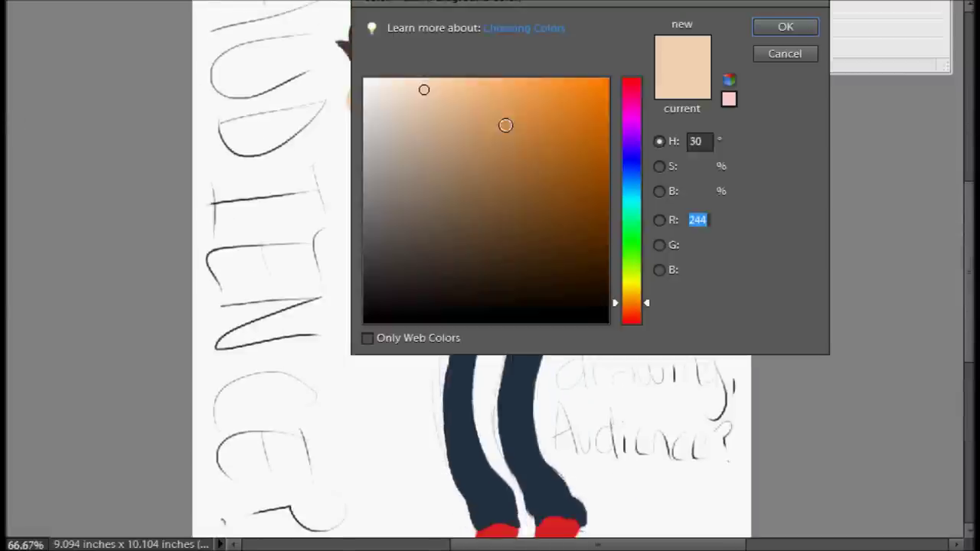
Try a paler skin tone across the face, then undo those strokes.
click(411, 82)
click(781, 27)
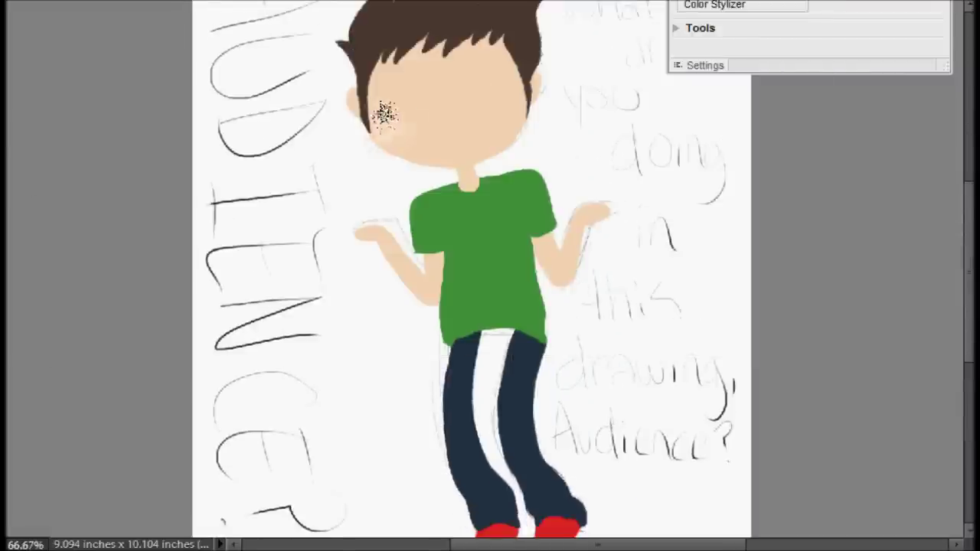
drag(373, 114, 467, 100)
key(ctrl+z)
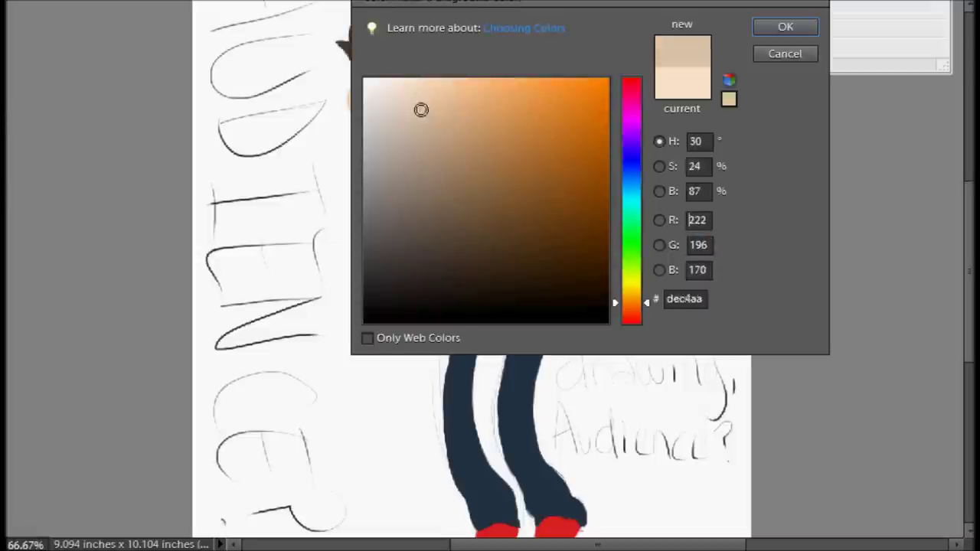
Shade the arm beside the shirt with a darker colour and start picking green 387035.
click(444, 103)
click(783, 26)
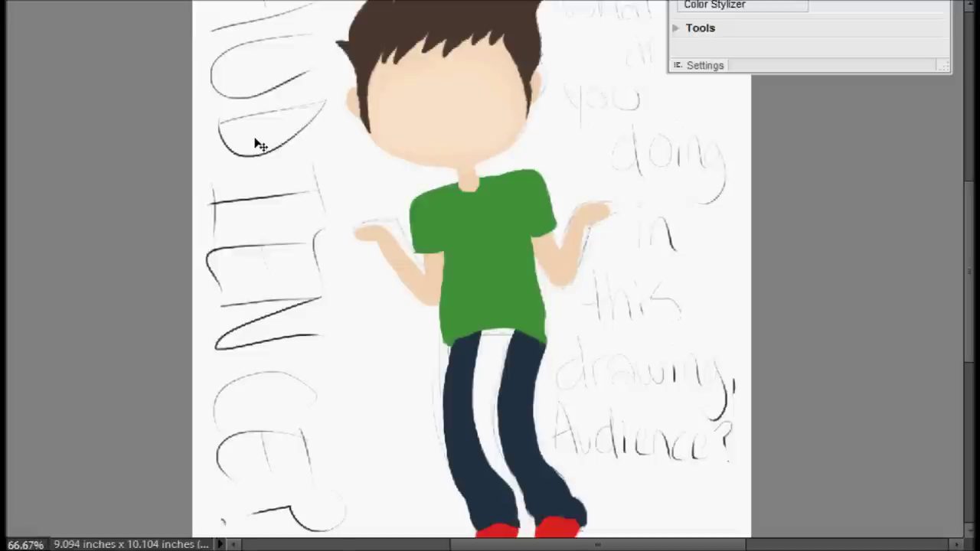
right_click(118, 10)
key(Escape)
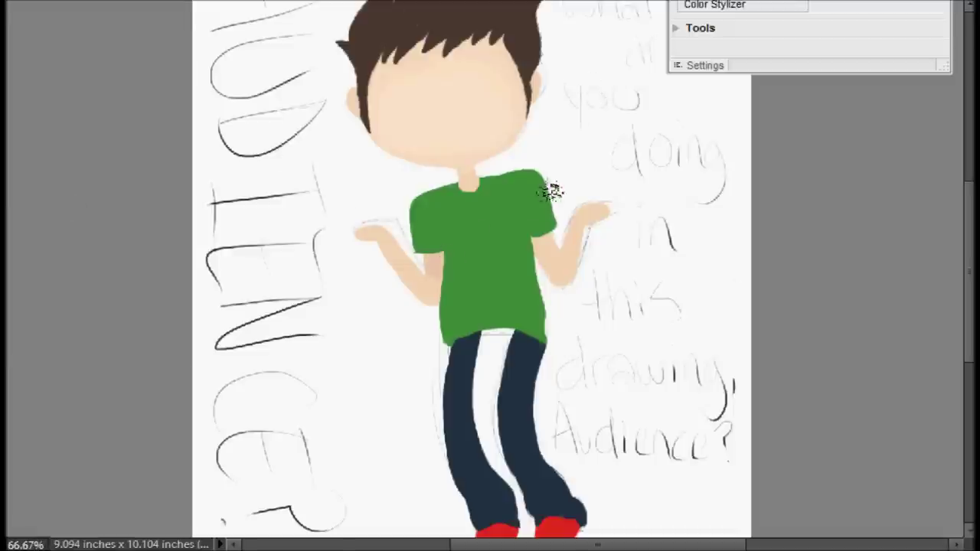
drag(539, 236, 538, 279)
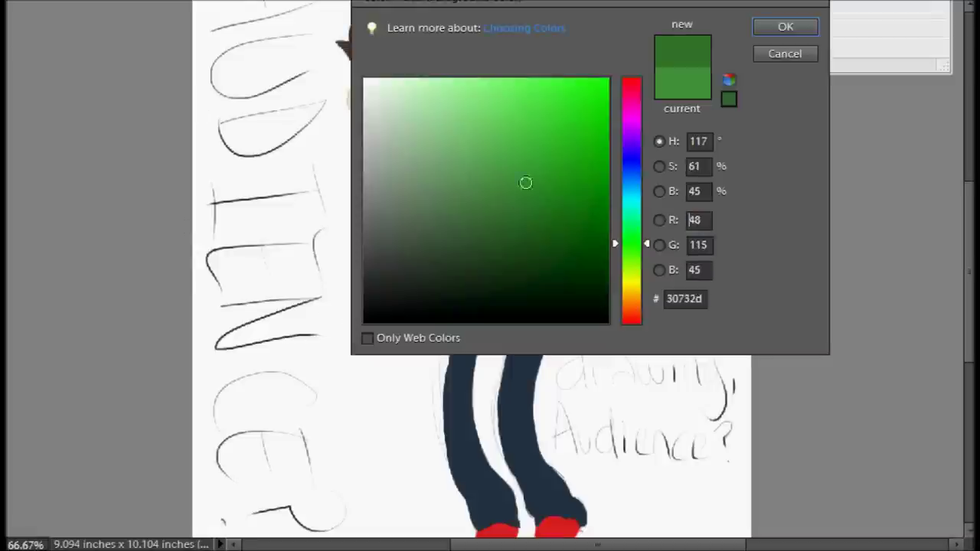
click(499, 217)
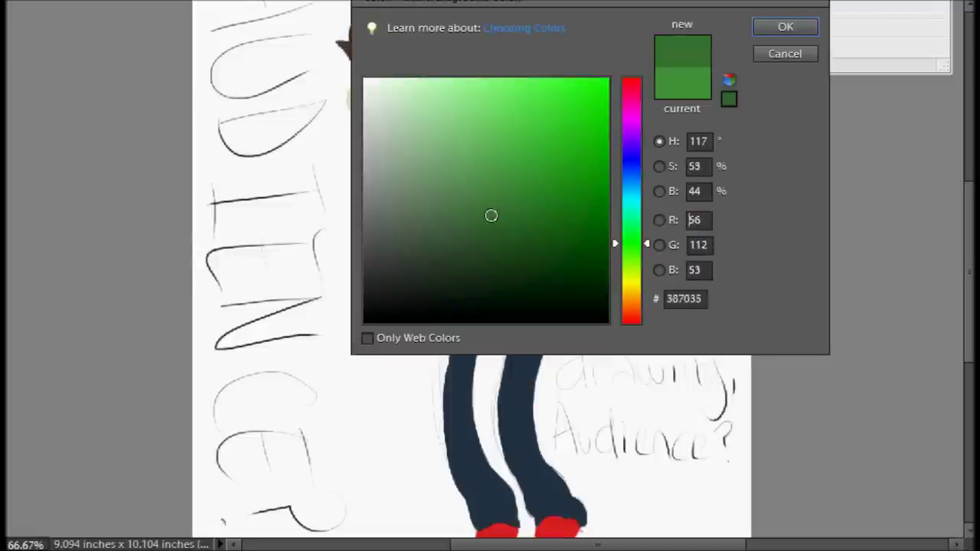
Confirm the darker green 387035 and choose further painting colours.
key(Return)
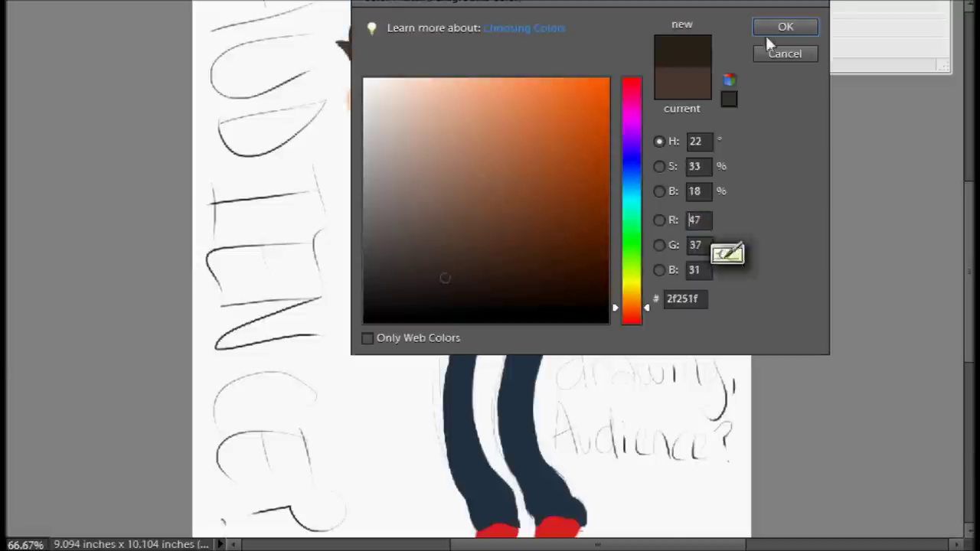
click(782, 23)
scroll(350, 138, up, 2)
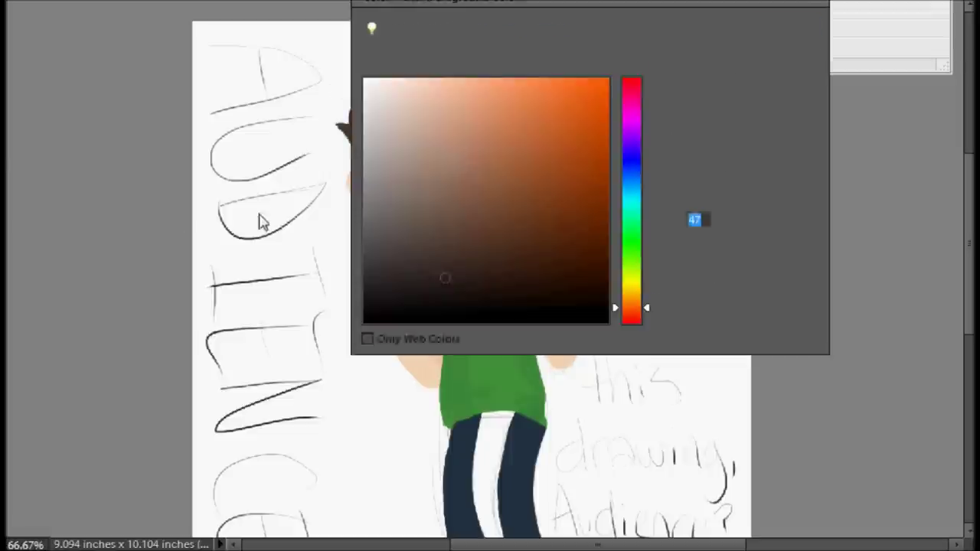
click(810, 88)
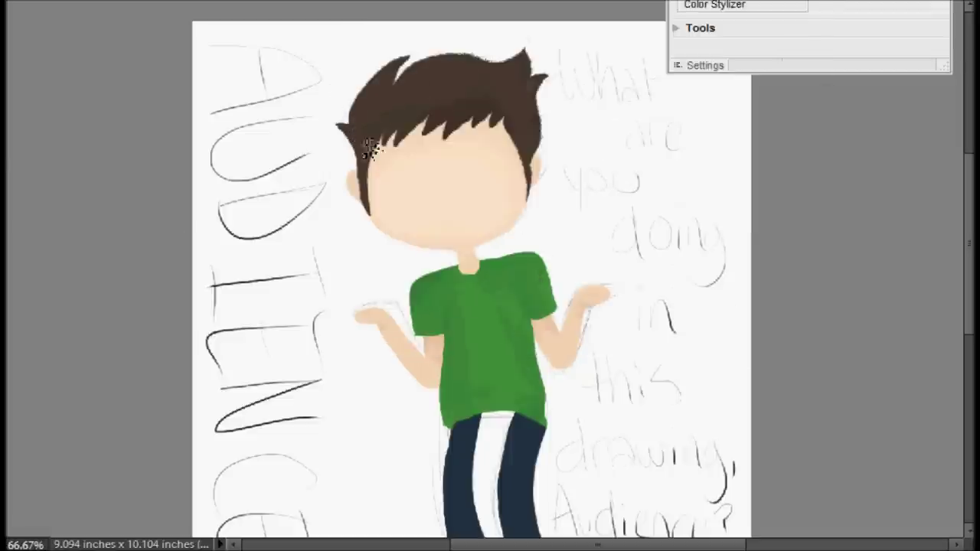
scroll(471, 268, down, 3)
scroll(471, 268, down, 2)
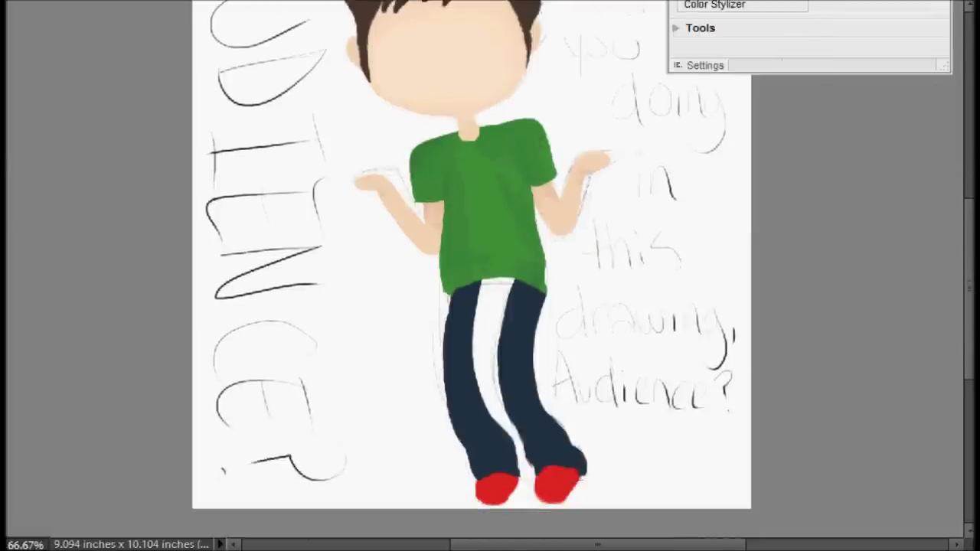
Pick another painting colour in the Color Picker and choose a brush preset.
click(11, 259)
click(784, 26)
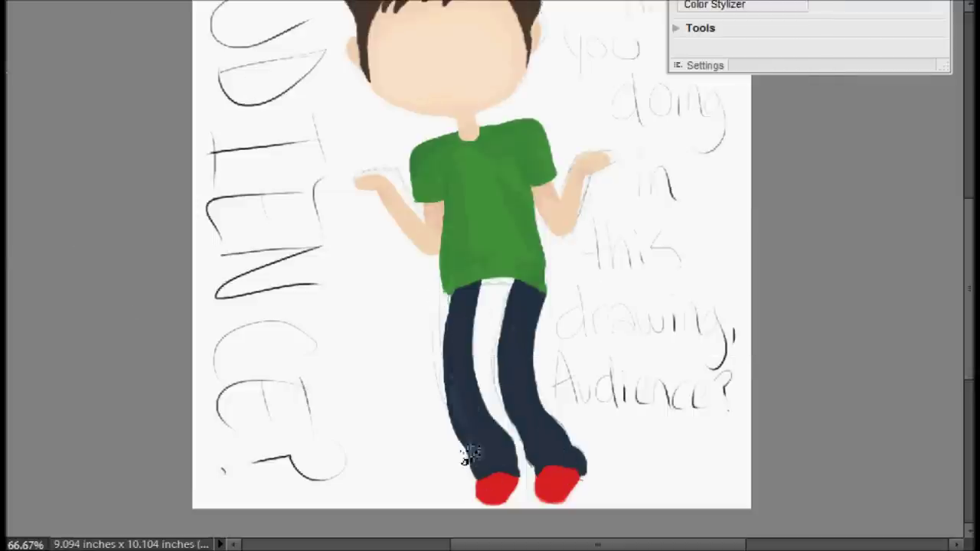
click(11, 259)
key(Return)
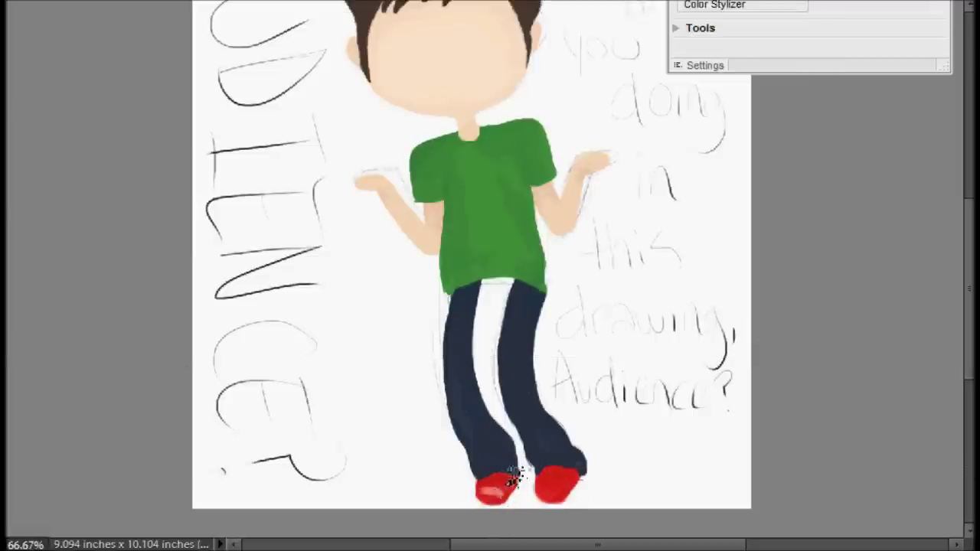
right_click(90, 100)
click(90, 100)
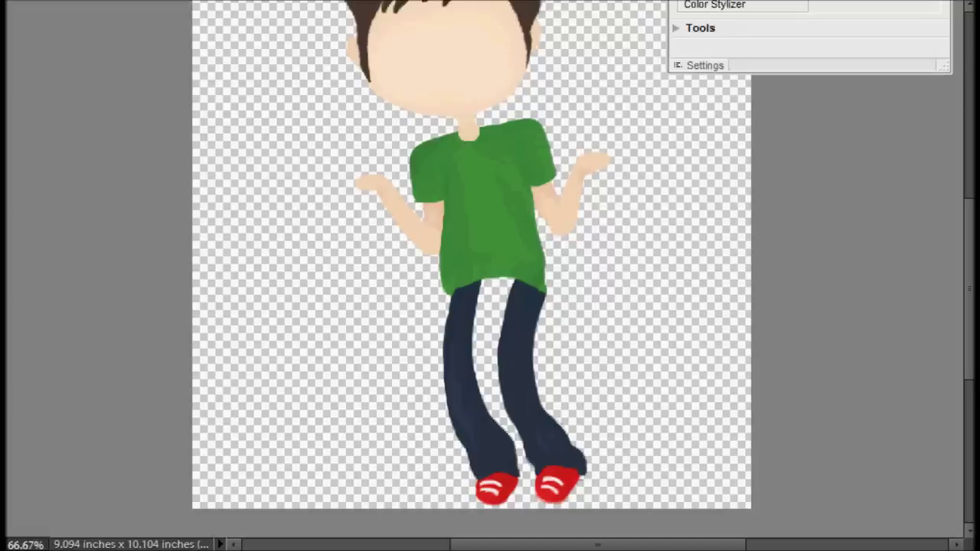
scroll(471, 252, up, 2)
Zoom into the face and fill the whites of both eyes.
click(569, 234)
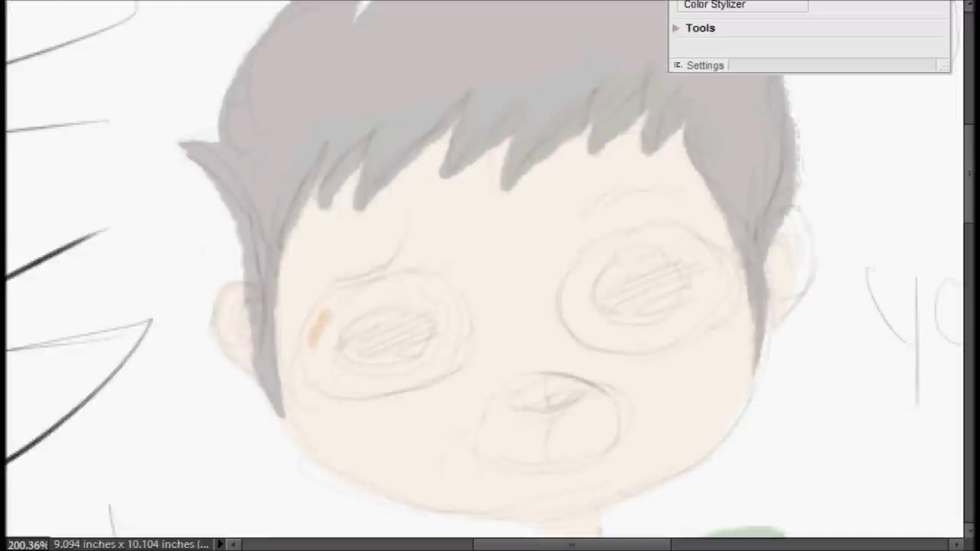
drag(328, 346, 359, 309)
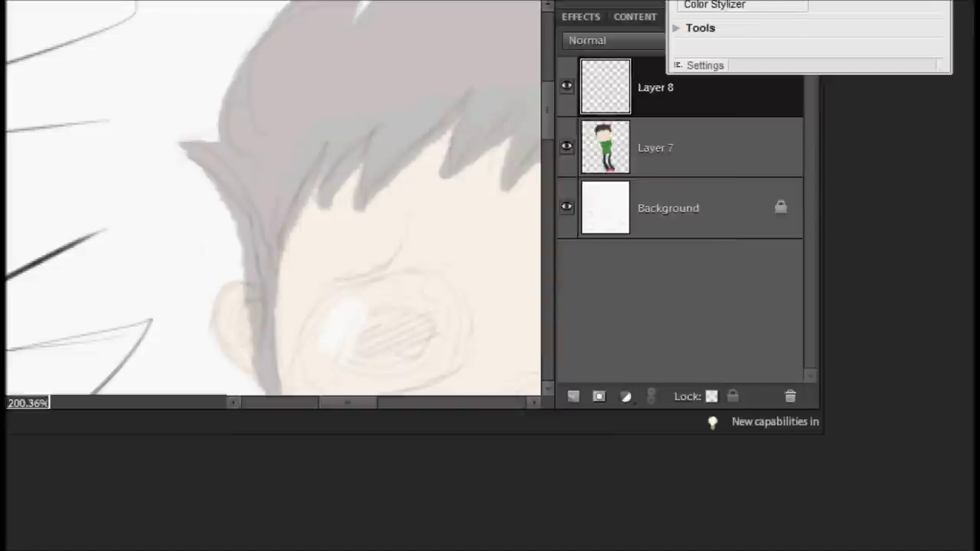
drag(395, 325, 380, 367)
drag(346, 288, 390, 344)
drag(623, 271, 650, 306)
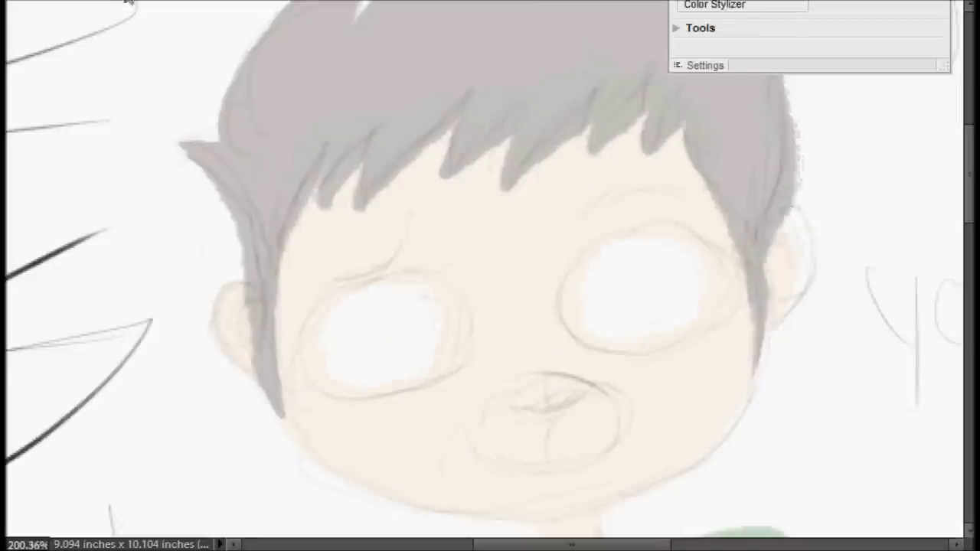
drag(324, 379, 438, 304)
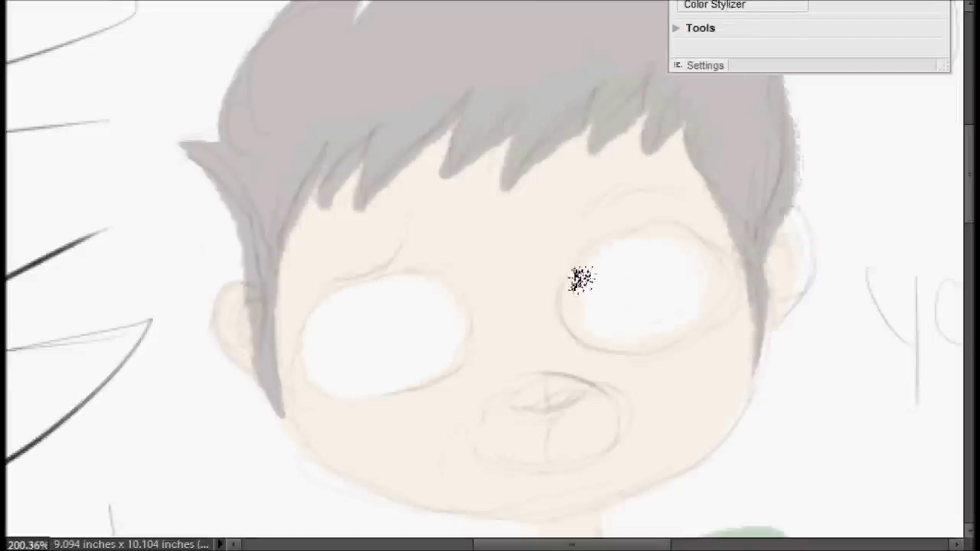
drag(682, 330, 631, 334)
Add white teeth, black pupils in both eyes, and a white shine on each pupil.
mouse_move(508, 394)
mouse_down()
mouse_move(497, 398)
mouse_move(566, 383)
mouse_up()
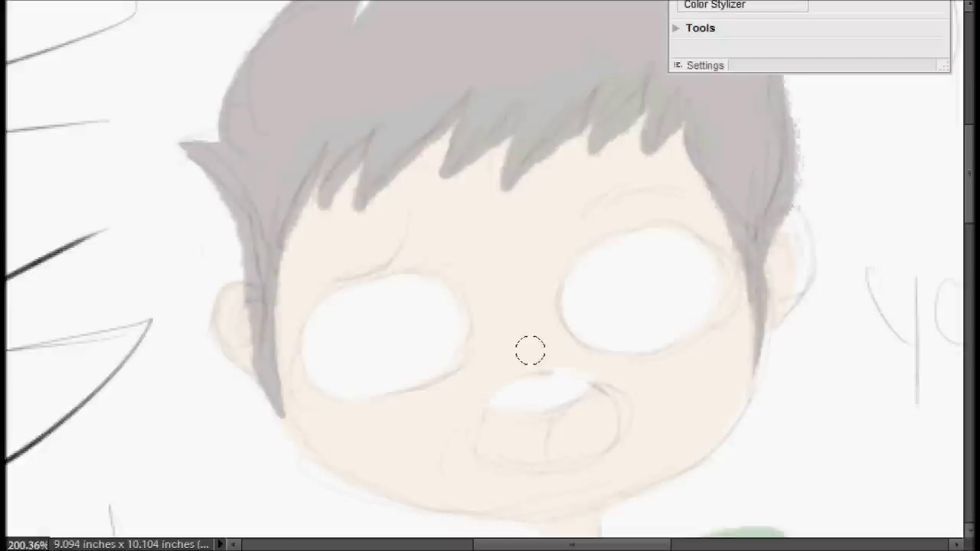
mouse_move(348, 337)
mouse_down()
mouse_move(400, 306)
mouse_move(383, 329)
mouse_up()
mouse_move(651, 264)
mouse_down()
mouse_move(630, 319)
mouse_move(649, 280)
mouse_up()
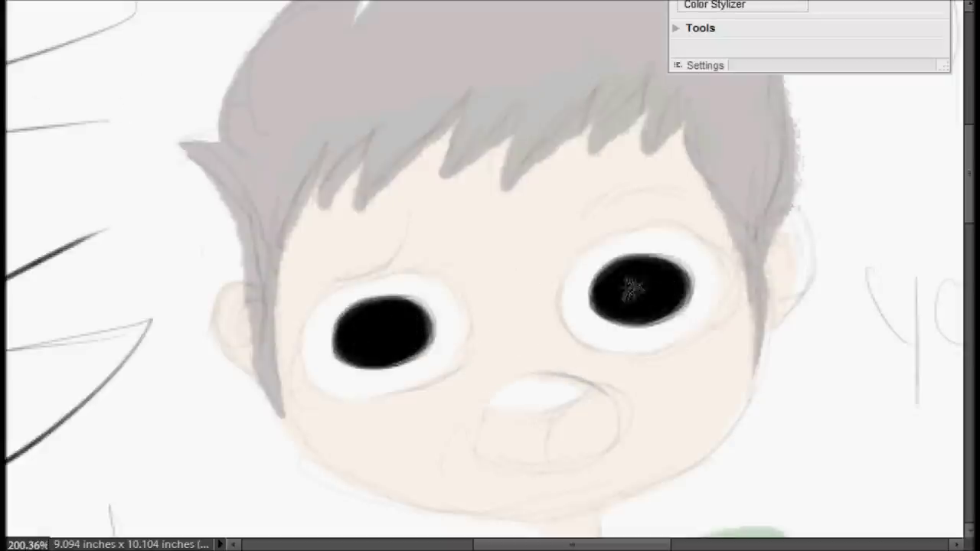
drag(429, 326, 414, 348)
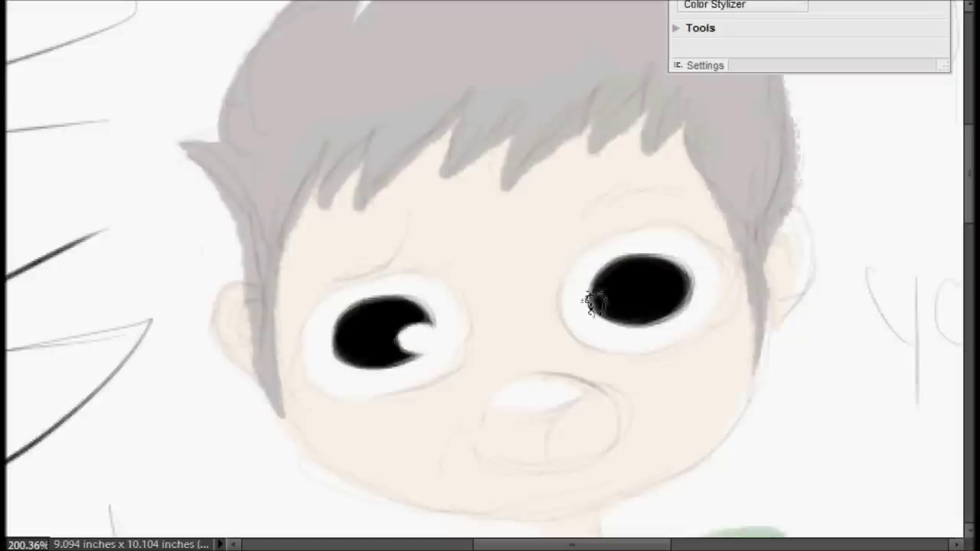
drag(685, 290, 656, 310)
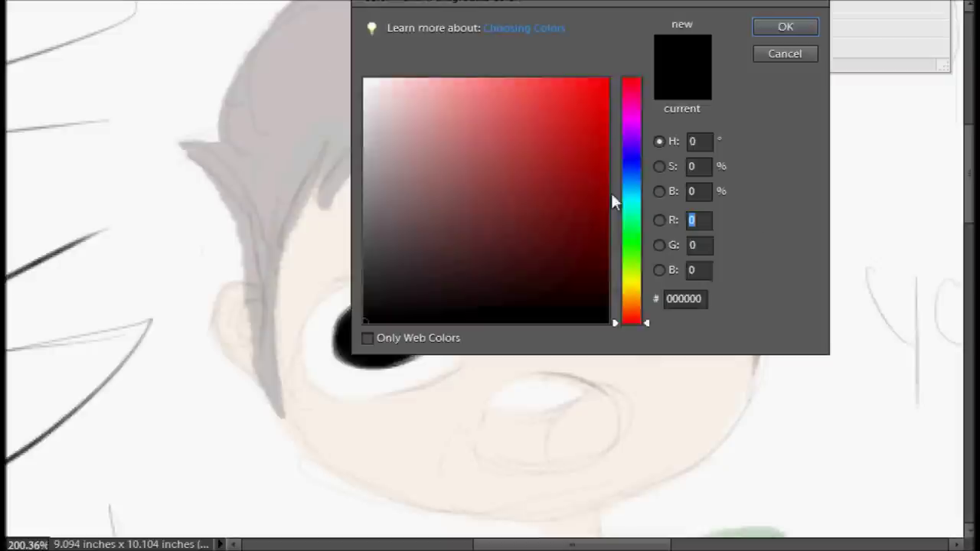
Paint the open mouth dark red and pick pink for the tongue.
click(578, 204)
click(794, 33)
mouse_move(482, 425)
mouse_down()
mouse_move(510, 409)
mouse_move(567, 403)
mouse_move(573, 468)
mouse_move(498, 455)
mouse_move(547, 455)
mouse_move(571, 474)
mouse_move(574, 431)
mouse_move(559, 467)
mouse_up()
click(453, 97)
click(783, 26)
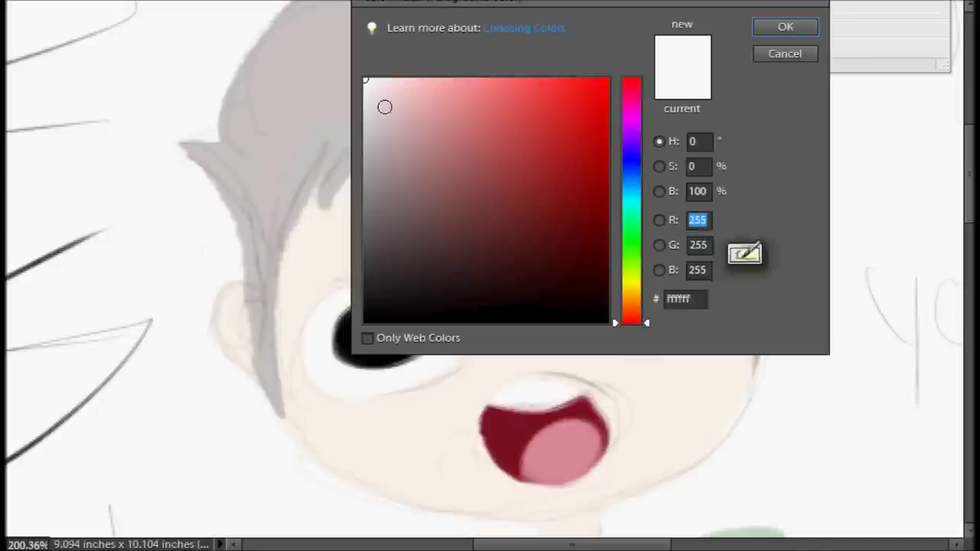
click(781, 24)
Touch up the white teeth, paint furrowed and raised brown eyebrows, and nudge them into place.
drag(462, 376, 528, 387)
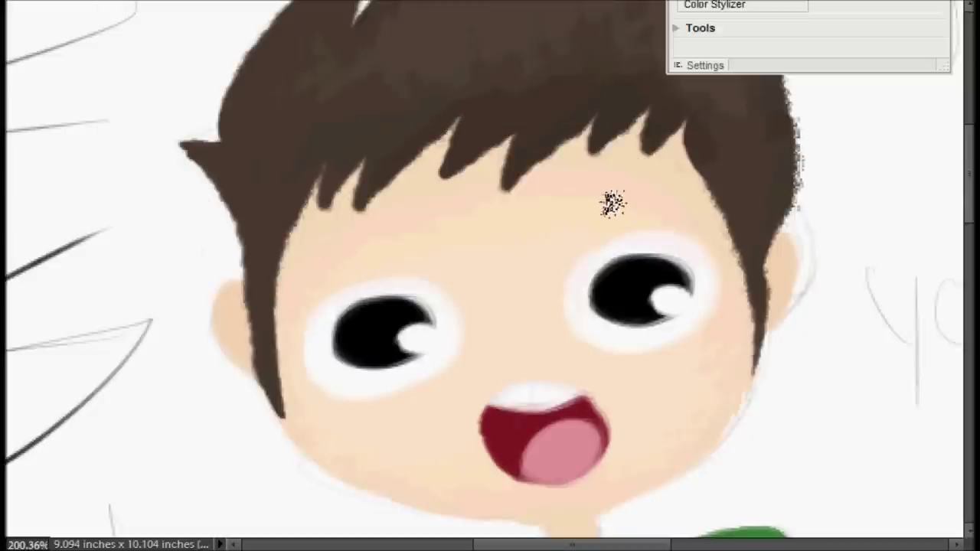
drag(310, 300, 386, 241)
drag(555, 244, 628, 192)
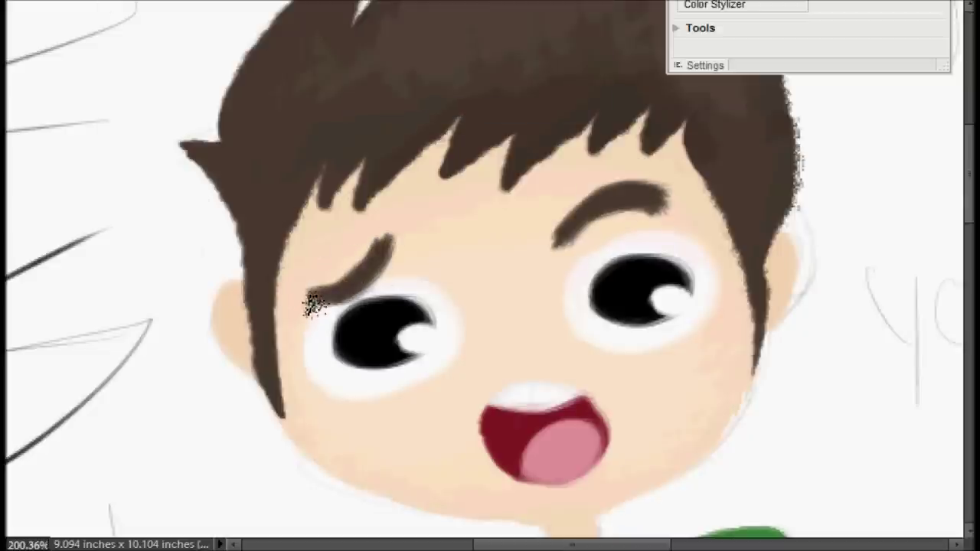
drag(578, 226, 637, 199)
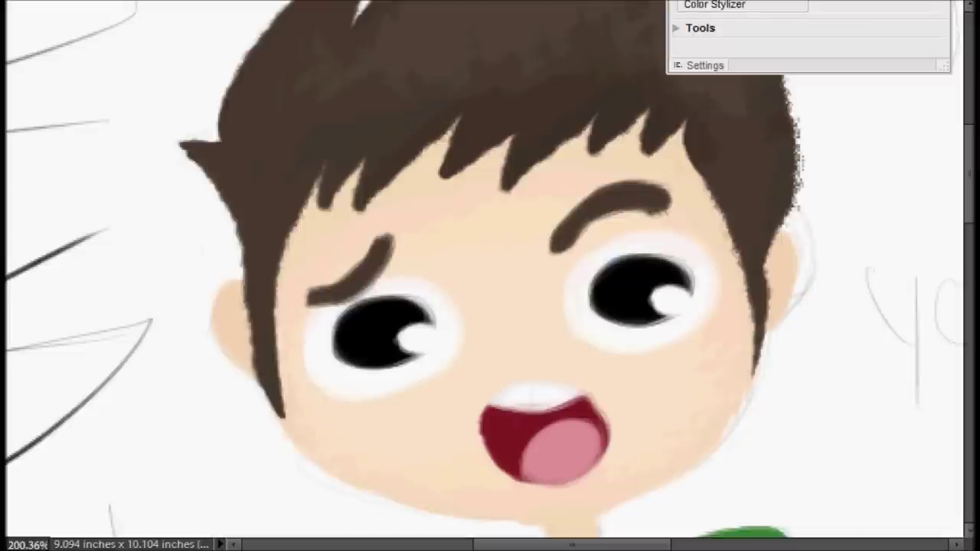
key(v)
drag(724, 86, 731, 81)
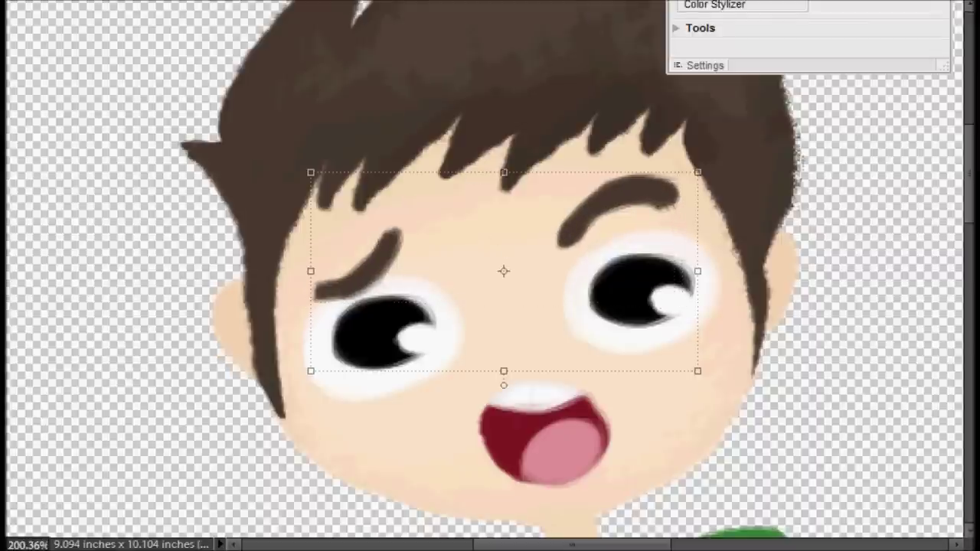
alt+click(495, 197)
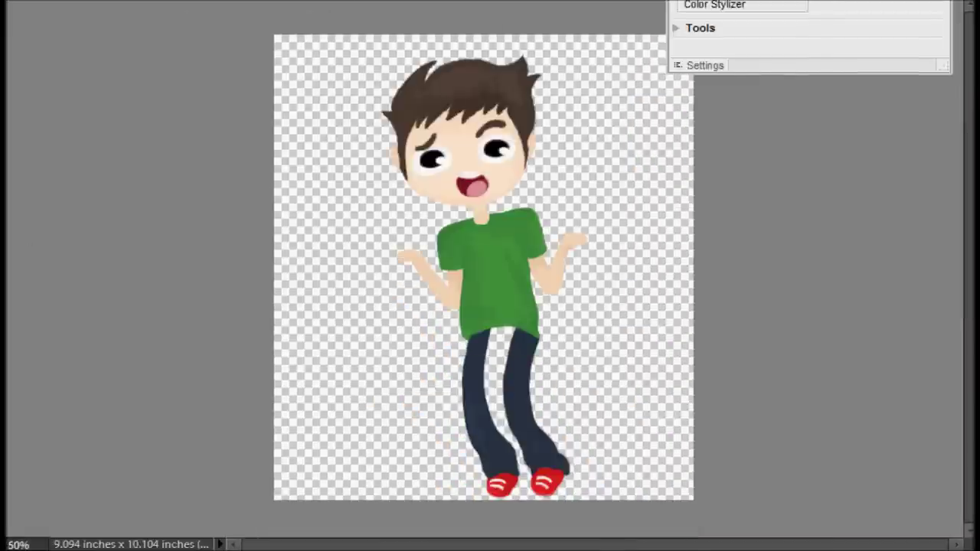
Hand-letter TOBUSCUS on the shirt and fill the background light grey.
drag(497, 248, 605, 252)
mouse_move(372, 266)
mouse_down()
mouse_move(437, 289)
mouse_move(531, 273)
mouse_move(602, 275)
mouse_up()
alt+click(558, 242)
alt+click(603, 159)
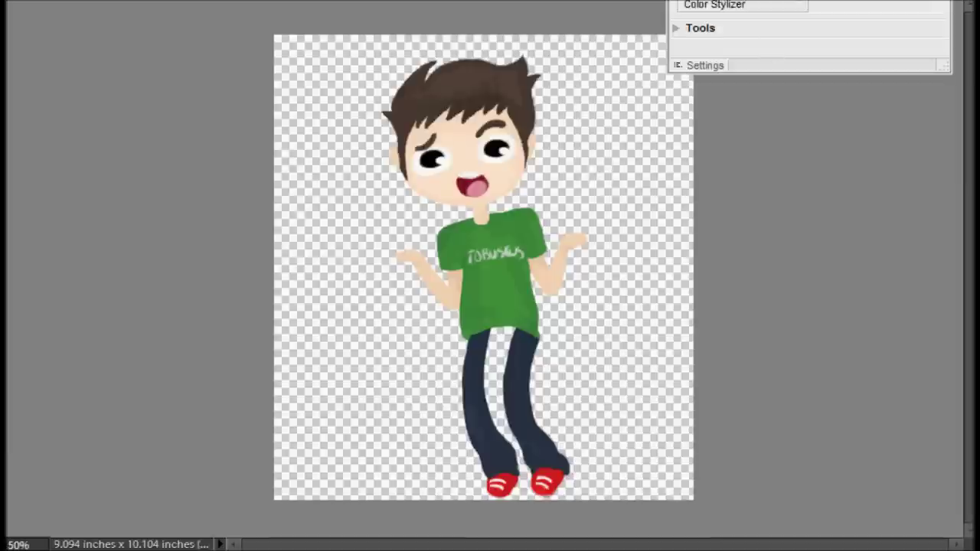
click(300, 199)
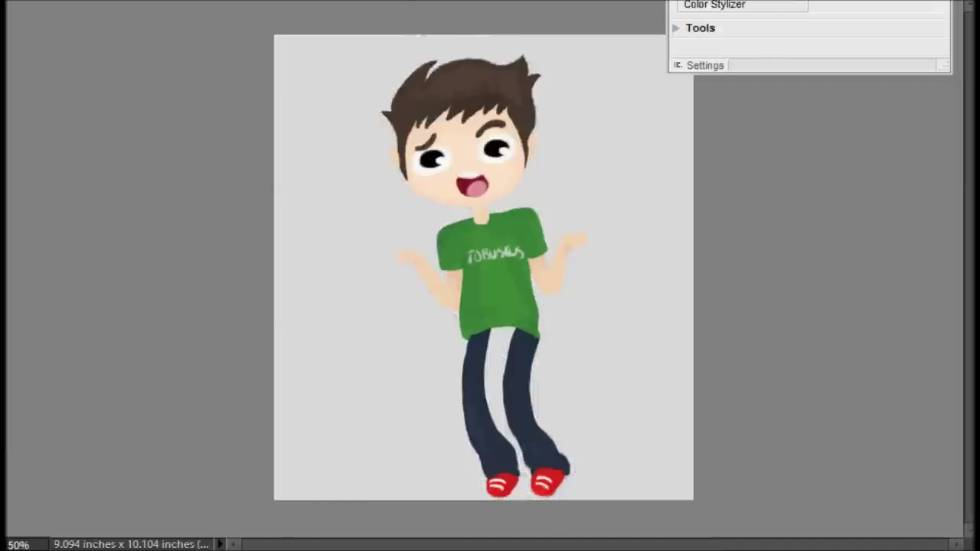
Apply an upward spotlight: intensity 19, focus 100, gloss -87, material 19, exposure -28.
click(153, 237)
drag(501, 282, 437, 80)
drag(507, 203, 530, 198)
drag(751, 115, 736, 115)
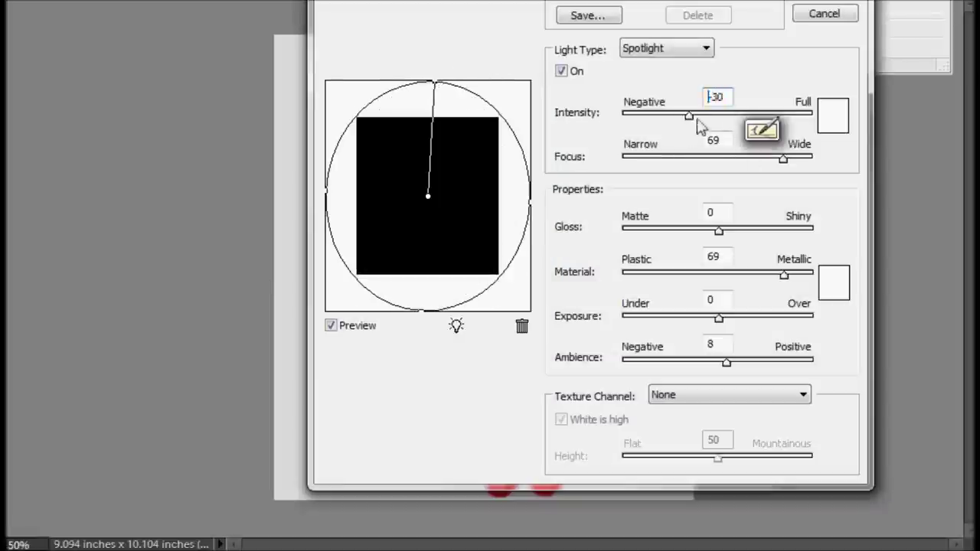
drag(782, 159, 811, 159)
drag(718, 230, 634, 230)
drag(783, 274, 737, 274)
mouse_move(719, 318)
mouse_down()
mouse_move(691, 319)
mouse_move(726, 320)
mouse_up()
click(726, 362)
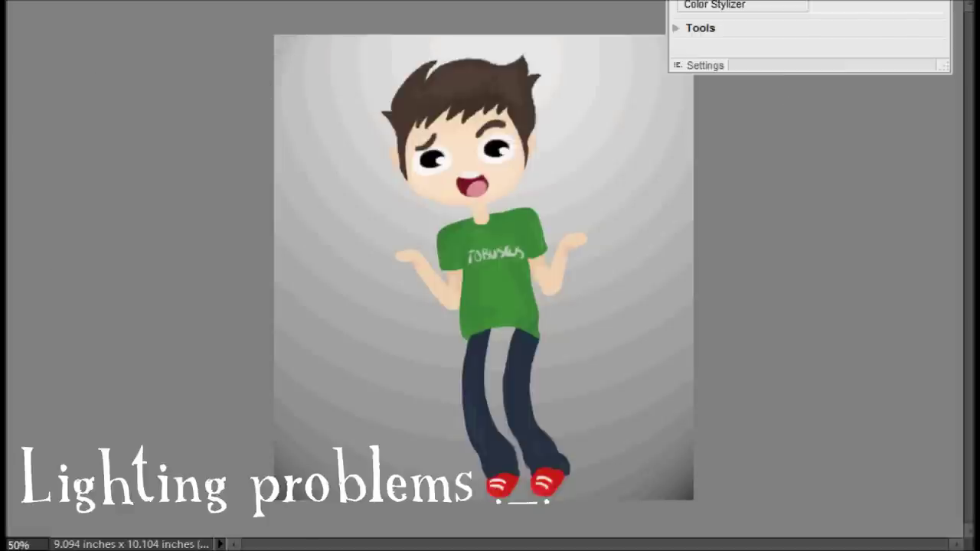
Try darkening the bottom-left and bottom-right background corners with the brush, undoing the attempts.
drag(275, 490, 247, 444)
key(ctrl+z)
drag(646, 465, 689, 460)
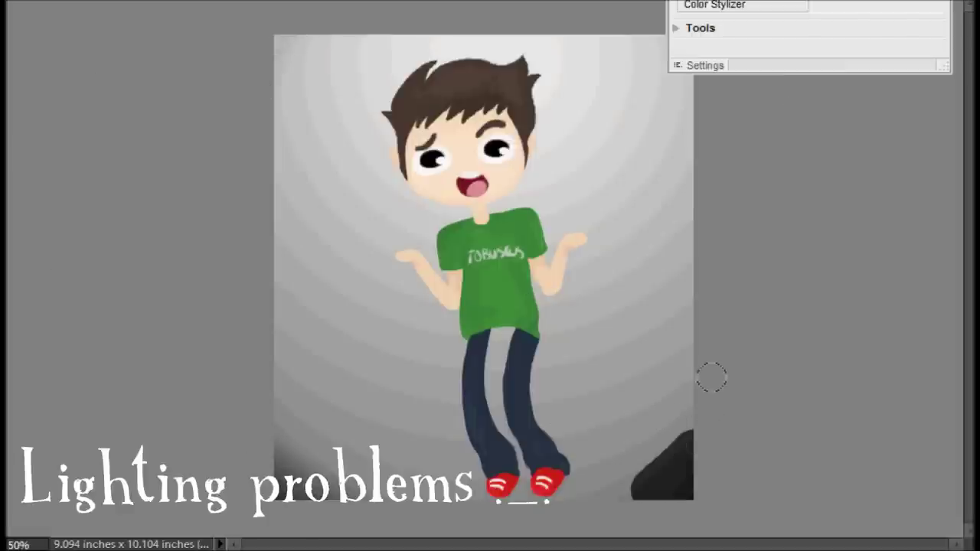
drag(711, 377, 690, 502)
key(ctrl+z)
drag(367, 515, 245, 437)
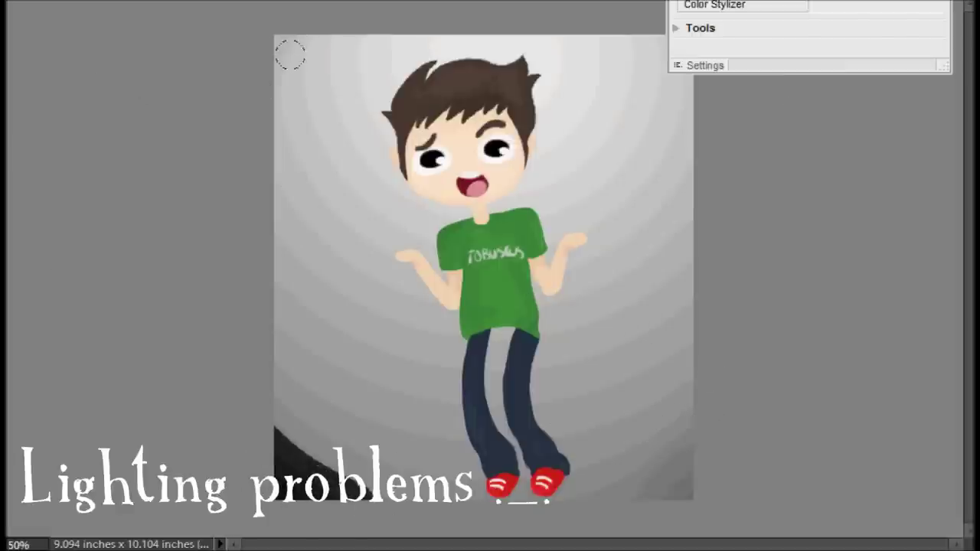
Pick a round brush from the presets and undo the remaining bottom-left corner darkening.
right_click(75, 9)
click(124, 10)
click(133, 73)
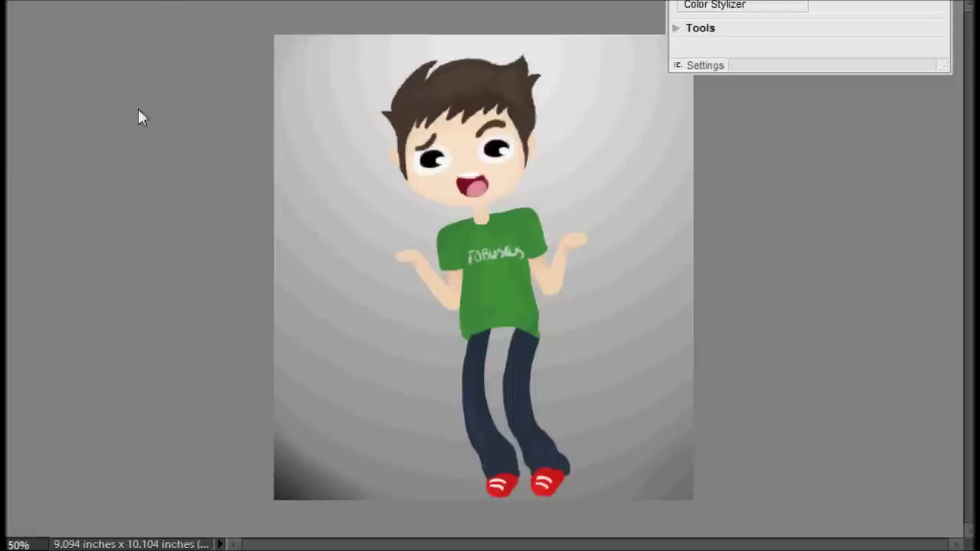
key(ctrl+z)
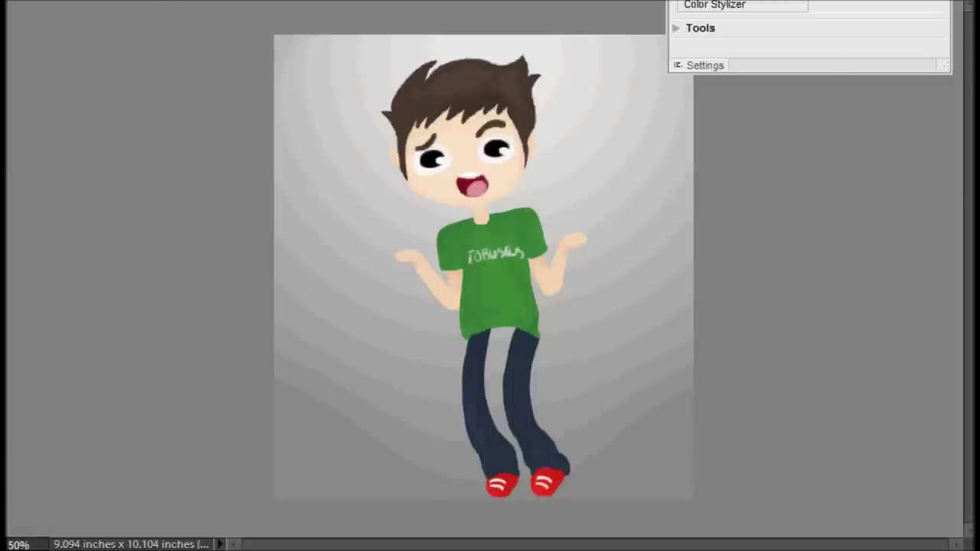
right_click(66, 42)
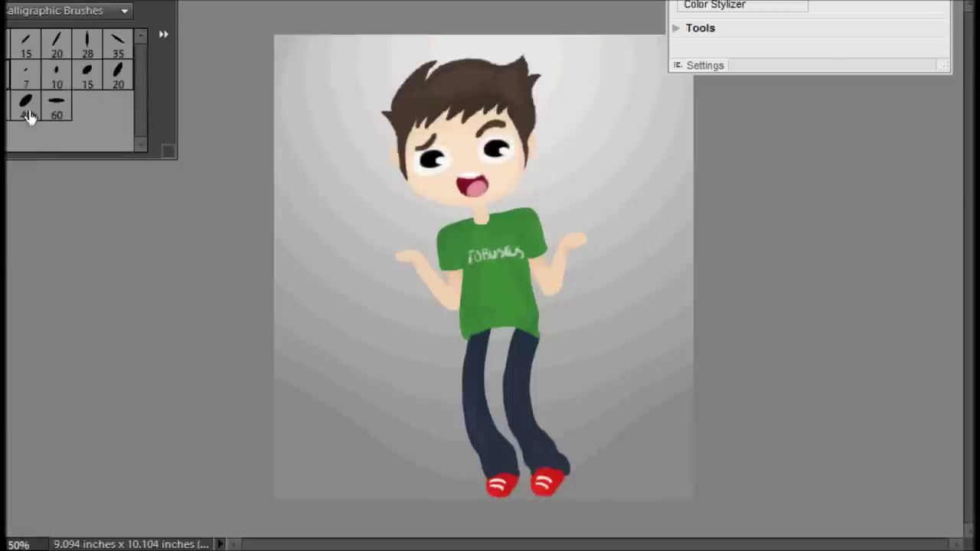
Pick a calligraphic brush, browse Type fonts, then hand-letter 'Audience?' and rotate it a quarter turn.
double_click(17, 83)
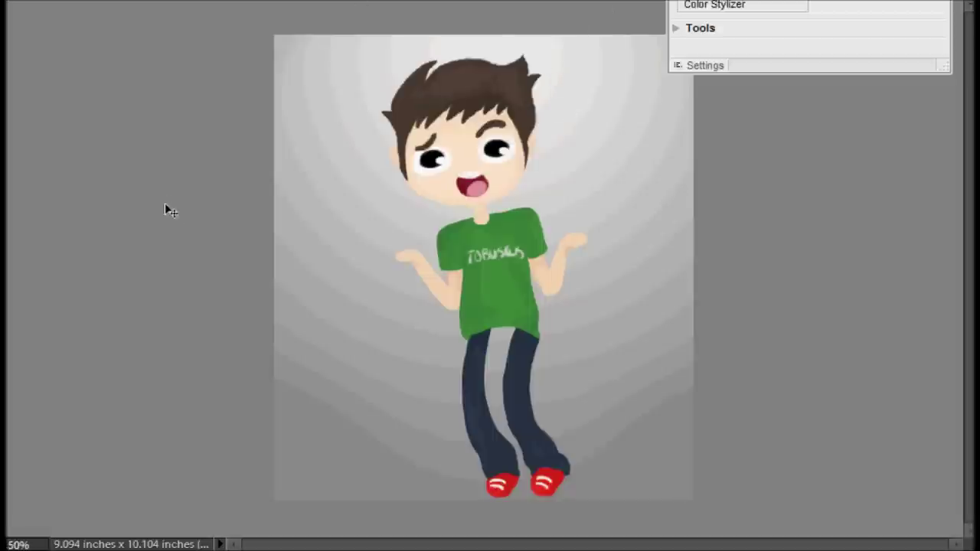
key(t)
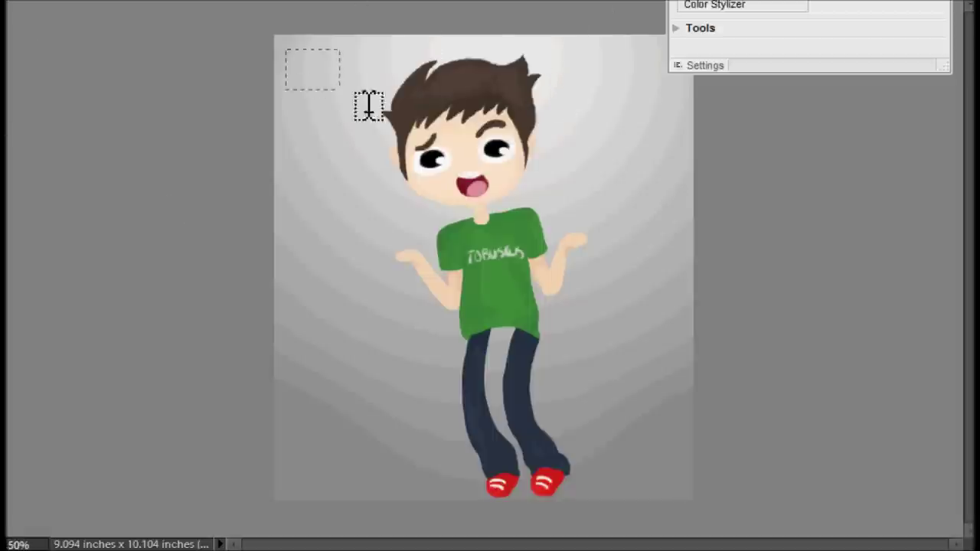
drag(271, 212, 287, 379)
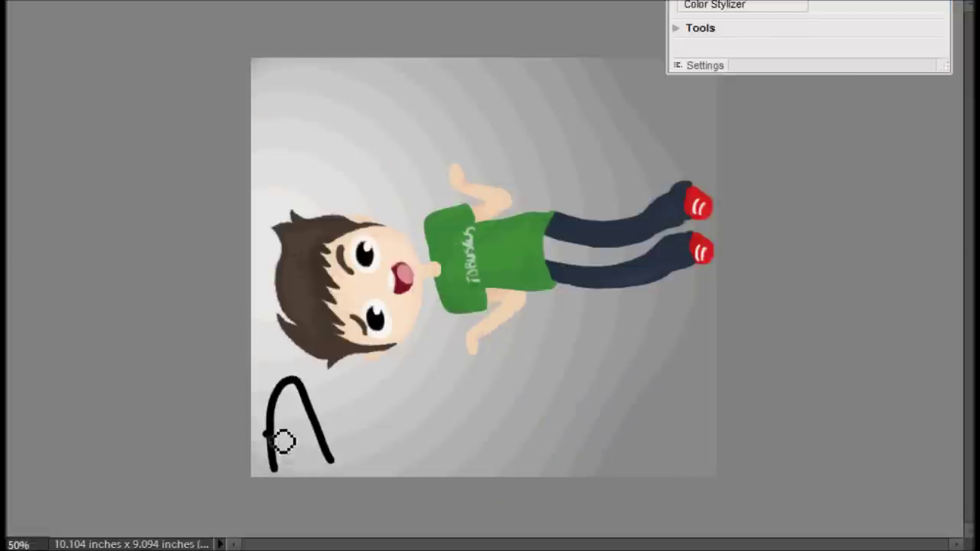
mouse_move(283, 441)
mouse_down()
mouse_move(416, 409)
mouse_move(507, 426)
mouse_move(646, 383)
mouse_move(657, 448)
mouse_up()
click(360, 1)
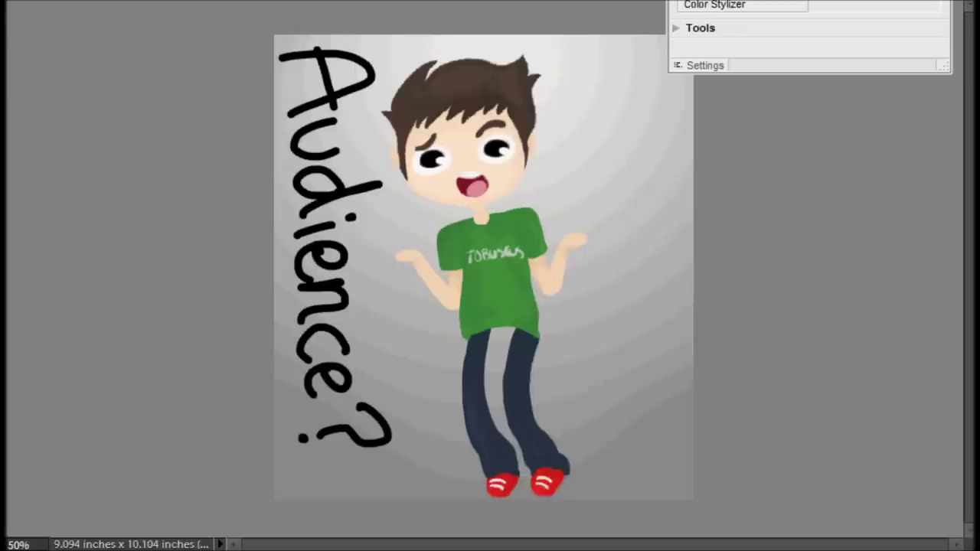
Handwrite 'What are you do' beside the head, then undo the flawed strokes.
mouse_move(562, 72)
mouse_down()
mouse_move(639, 99)
mouse_move(606, 127)
mouse_move(662, 176)
mouse_up()
drag(611, 253, 605, 306)
drag(647, 285, 649, 269)
key(ctrl+alt+z)
key(ctrl+alt+z)
key(ctrl+alt+z)
key(ctrl+alt+z)
key(ctrl+alt+z)
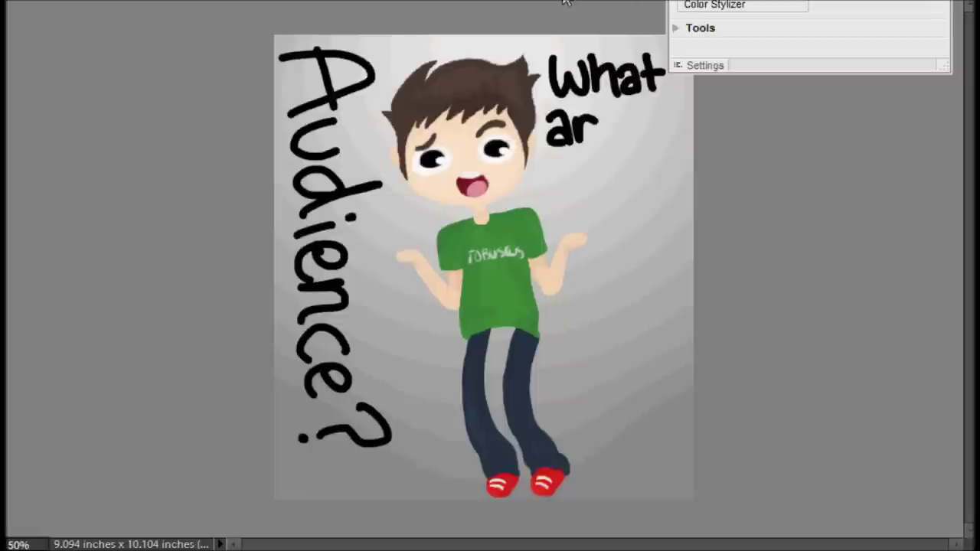
key(ctrl+alt+z)
key(ctrl+alt+z)
key(ctrl+alt+z)
Reletter 'What are you doing in this drawing,' down the right and start 'Audience?' below.
mouse_move(548, 61)
mouse_down()
mouse_move(612, 84)
mouse_move(595, 164)
mouse_move(641, 193)
mouse_move(672, 229)
mouse_up()
drag(602, 244, 614, 258)
mouse_move(598, 299)
mouse_down()
mouse_move(632, 332)
mouse_move(656, 332)
mouse_move(688, 367)
mouse_up()
mouse_move(540, 406)
mouse_down()
mouse_move(594, 398)
mouse_move(671, 411)
mouse_up()
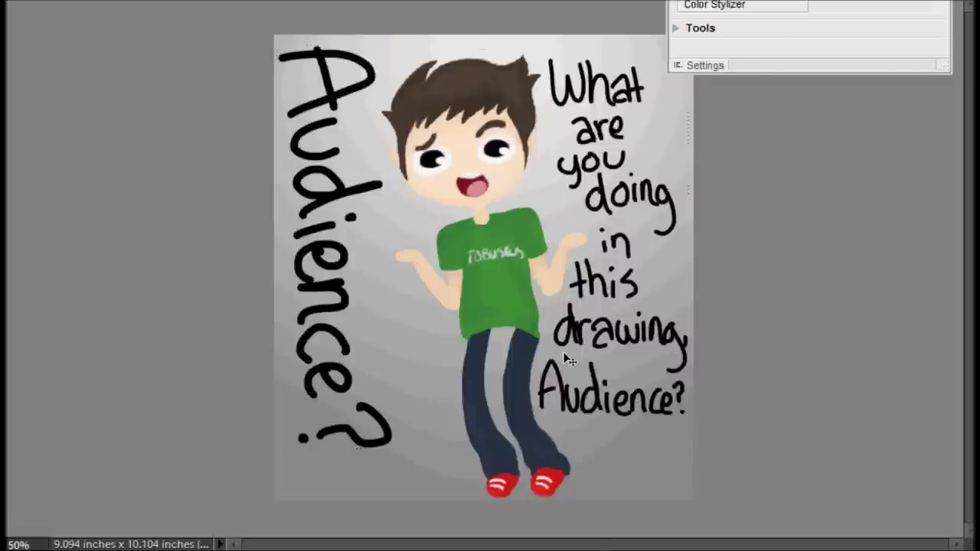